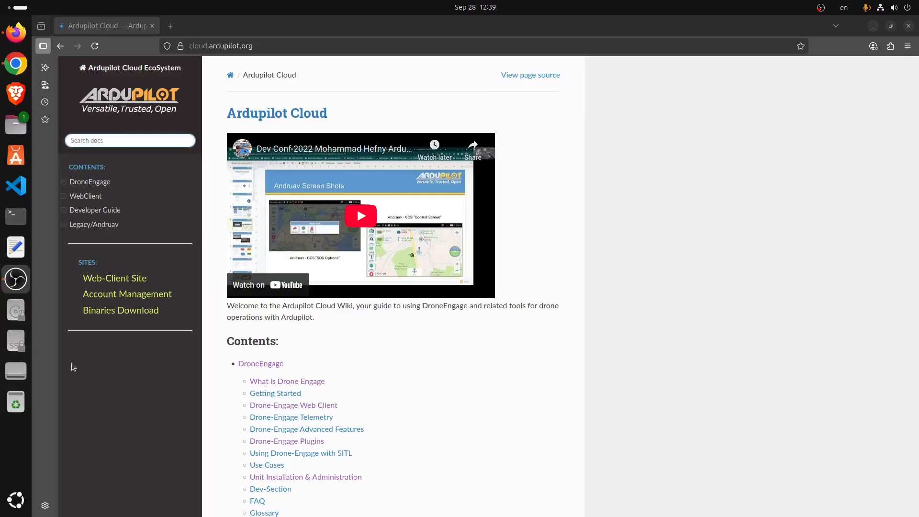
- Download rpi_bookw_27Sep_2025.img.xz from Binaries > RPI_Full_Images > droneengage_rpi
click(97, 312)
click(89, 162)
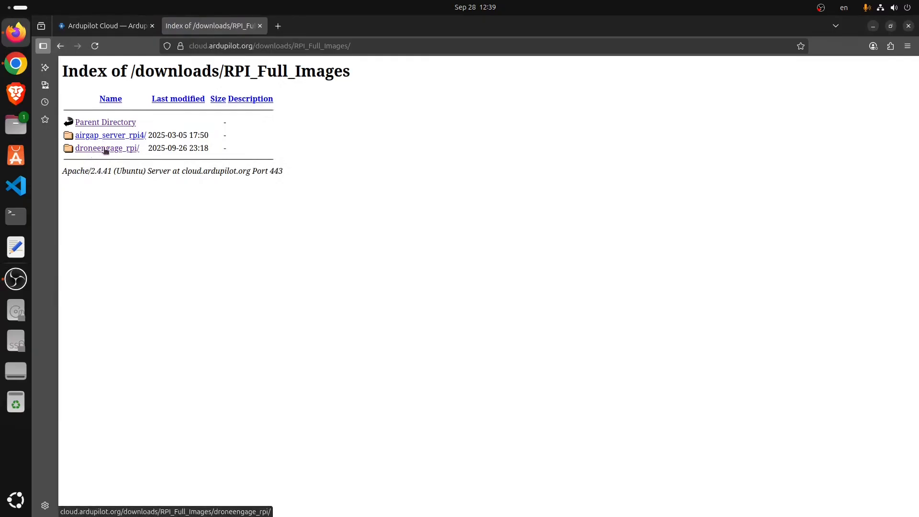
click(106, 151)
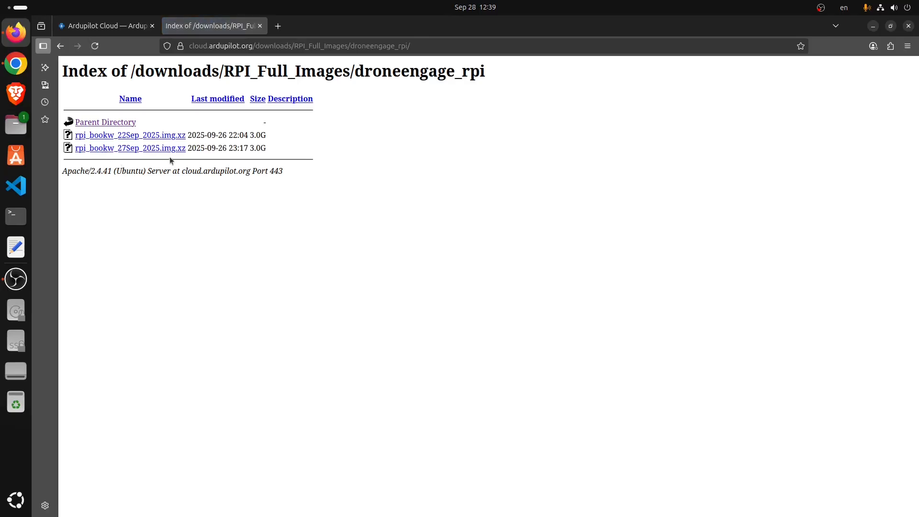
click(113, 150)
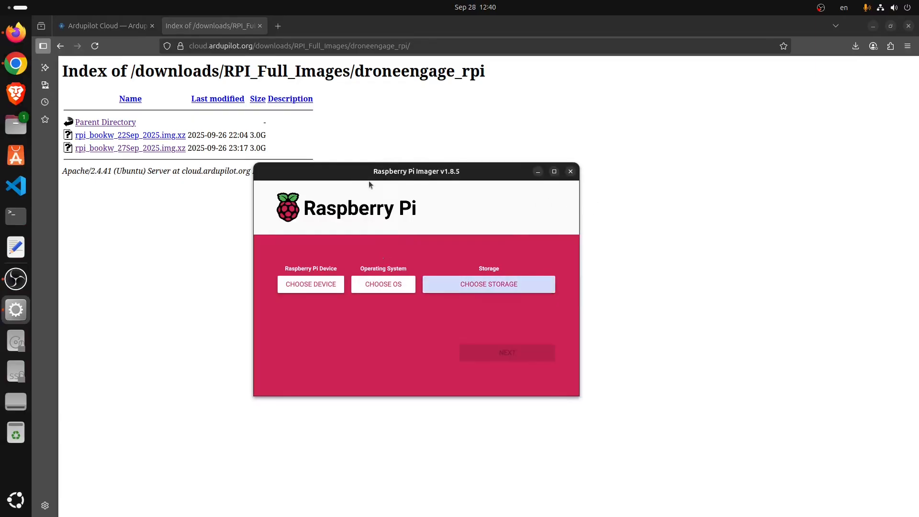
- Flash the custom DroneEngage image to storage with no device filter or OS customisation, confirming the erase
click(303, 283)
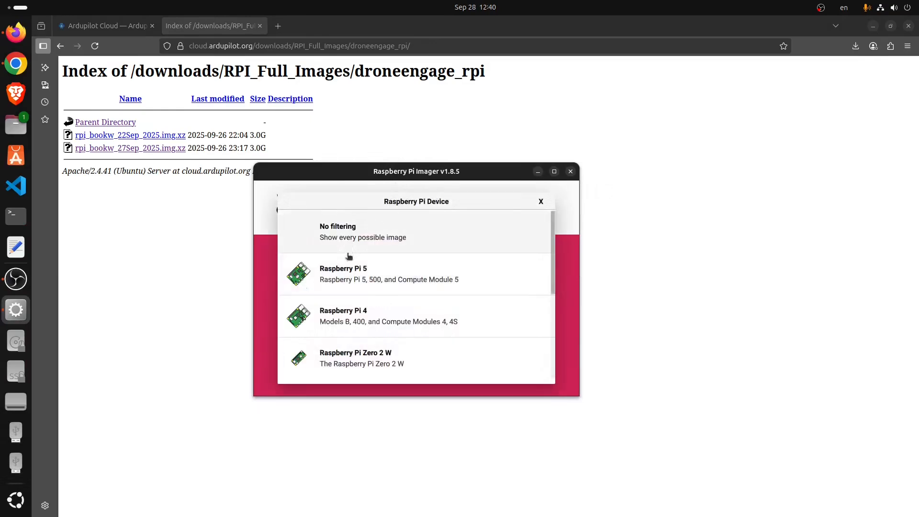
click(351, 234)
click(374, 287)
scroll(373, 298, down, 10)
click(372, 375)
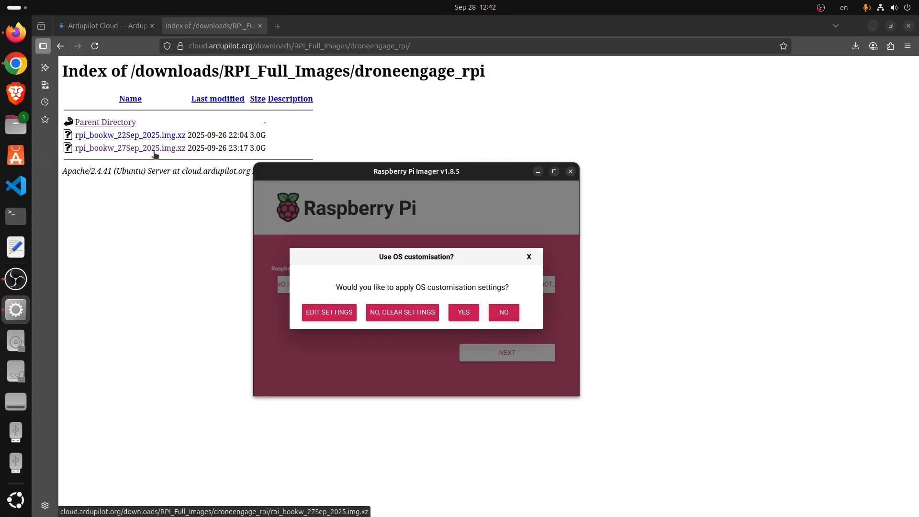
click(500, 313)
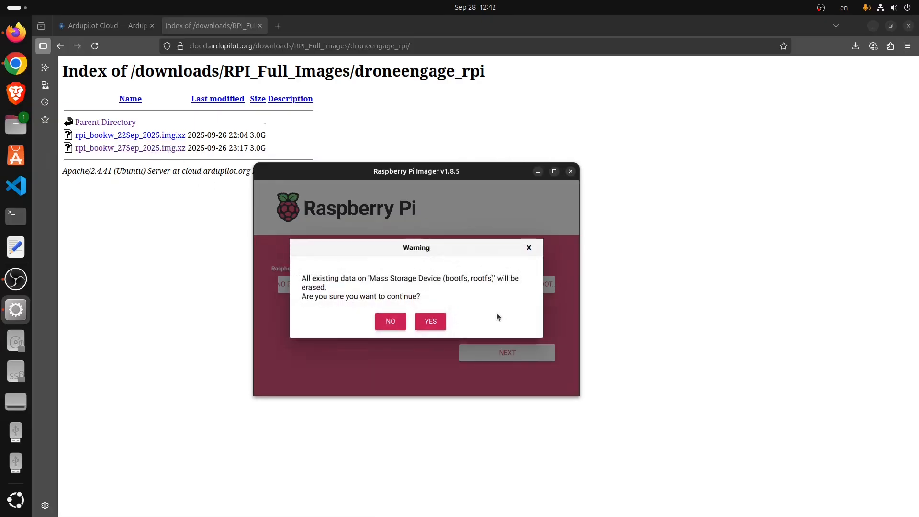
click(439, 322)
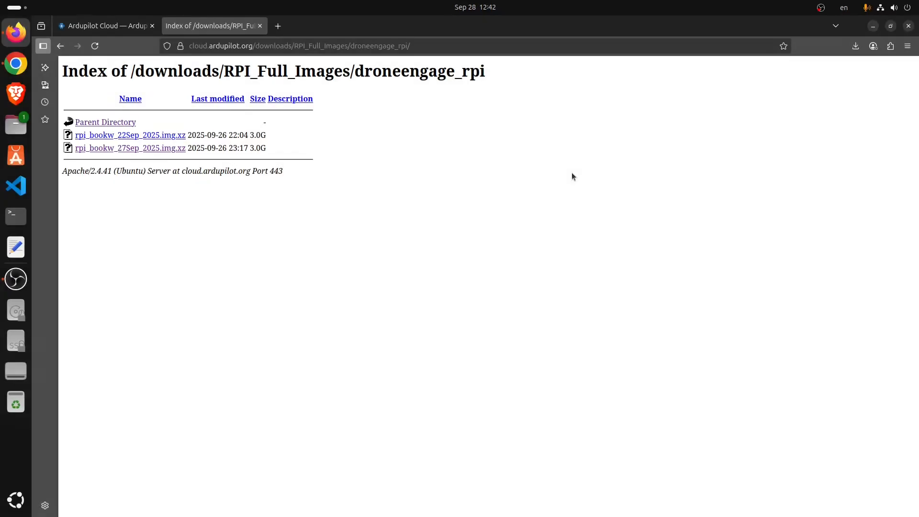
- Join the DE_ADMIN Wi-Fi network, then try the droneengage.local:9090 link
click(883, 13)
click(900, 106)
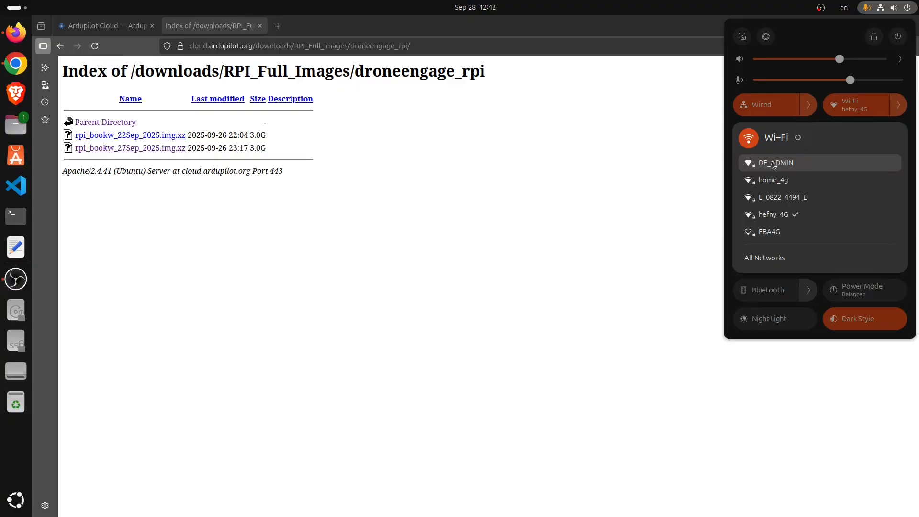
click(774, 163)
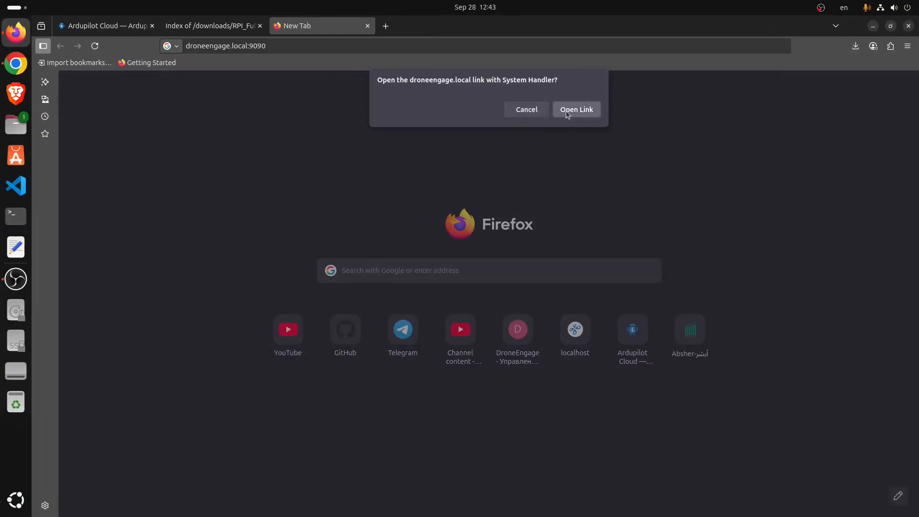
click(566, 110)
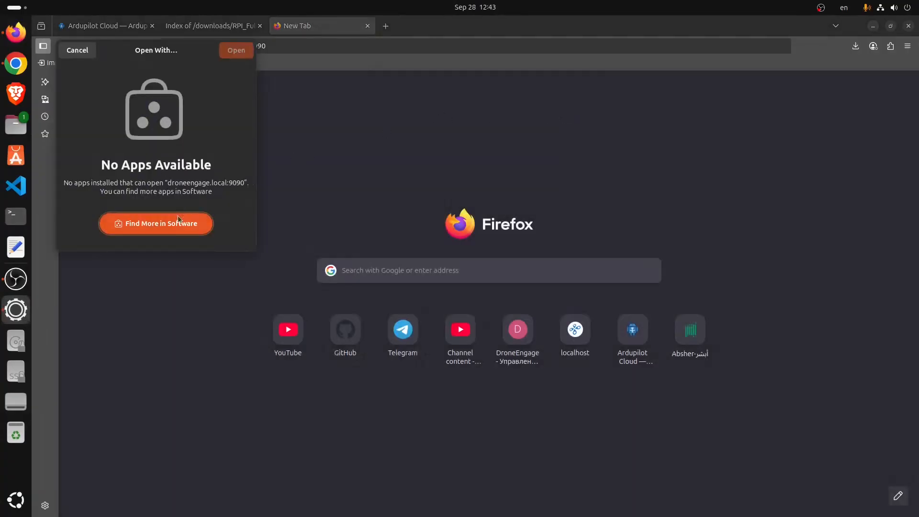
click(72, 50)
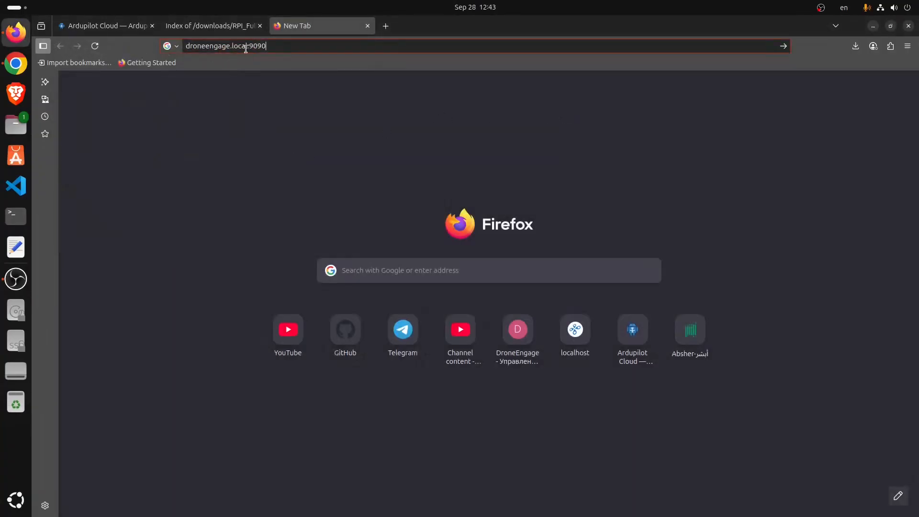
click(260, 45)
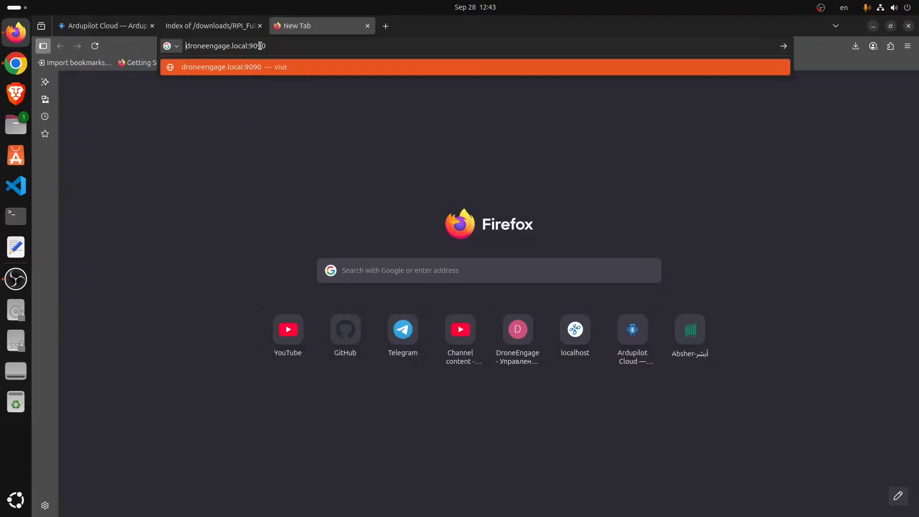
text(https://)
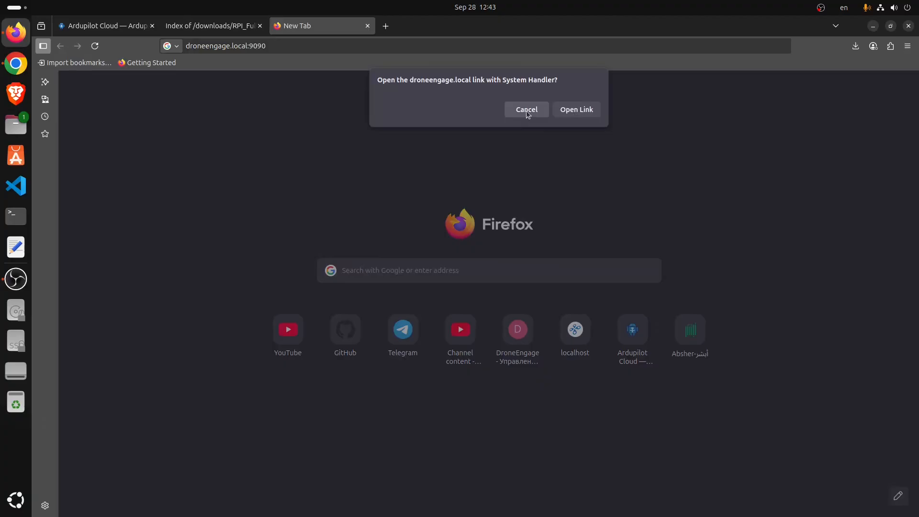
click(565, 110)
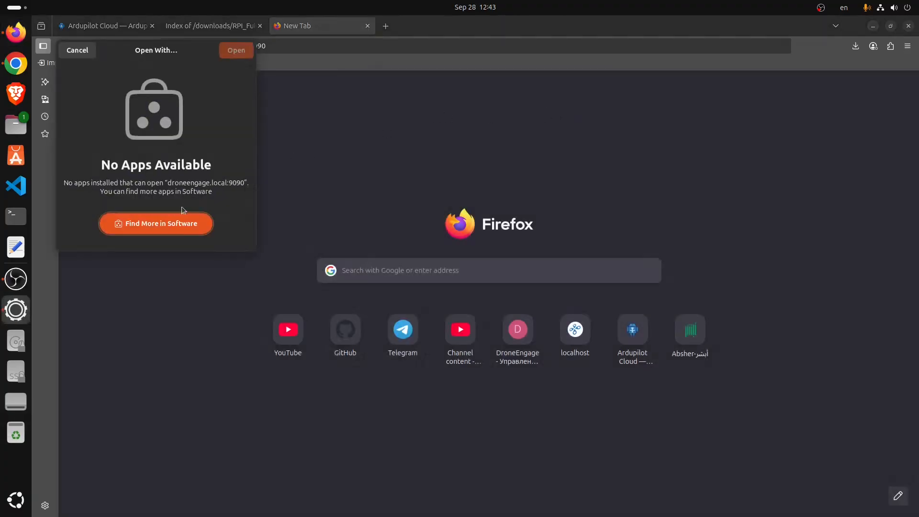
click(67, 52)
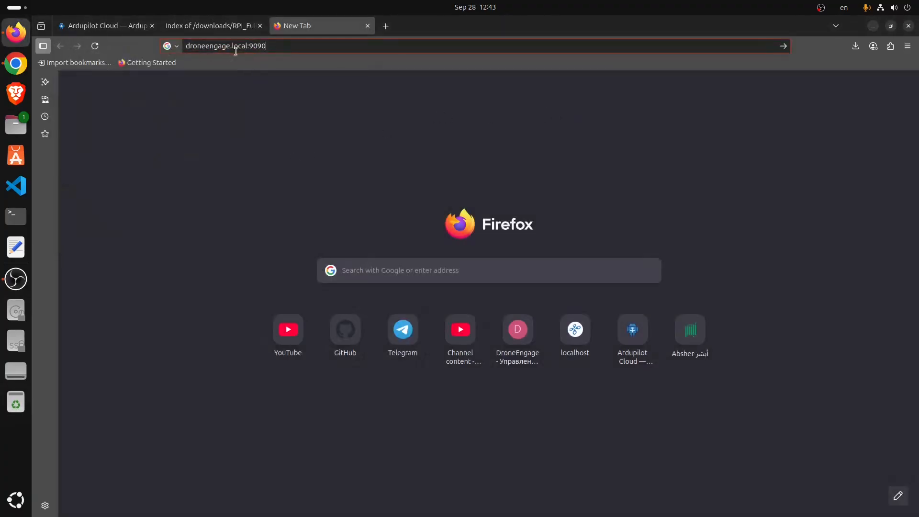
click(259, 46)
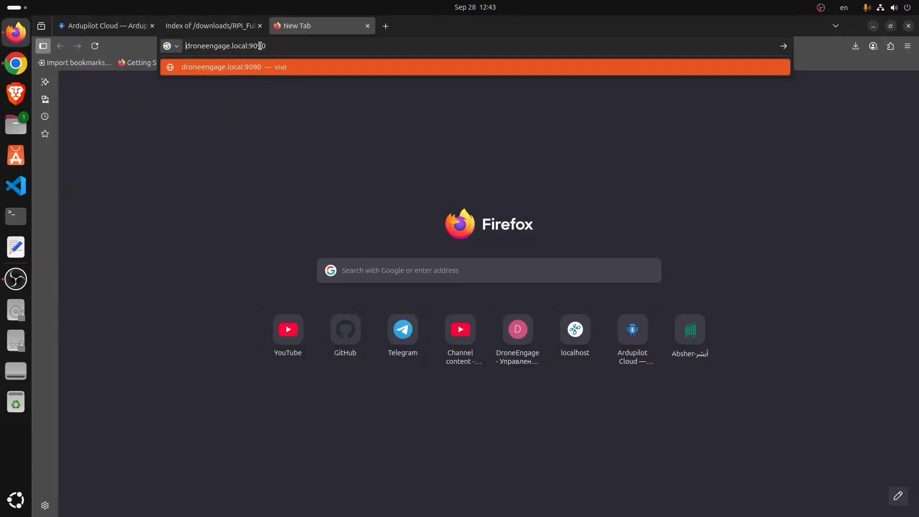
text(https://)
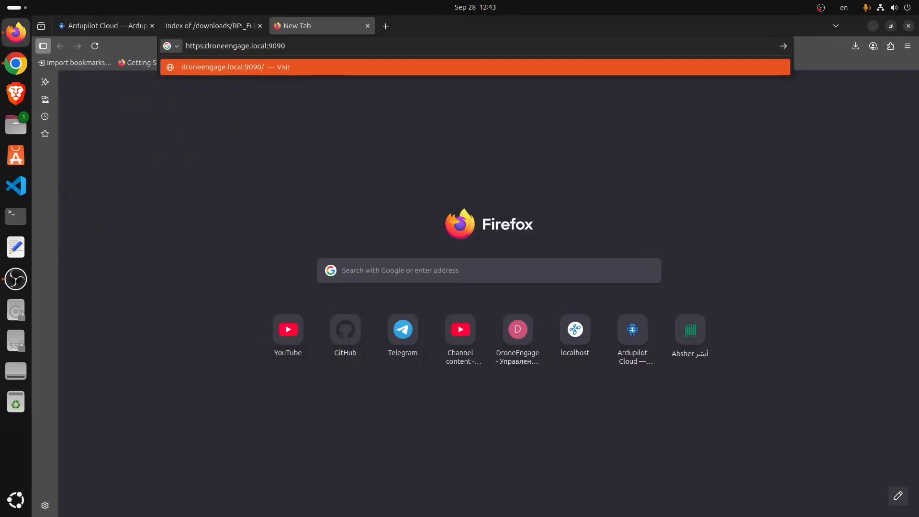
key(Return)
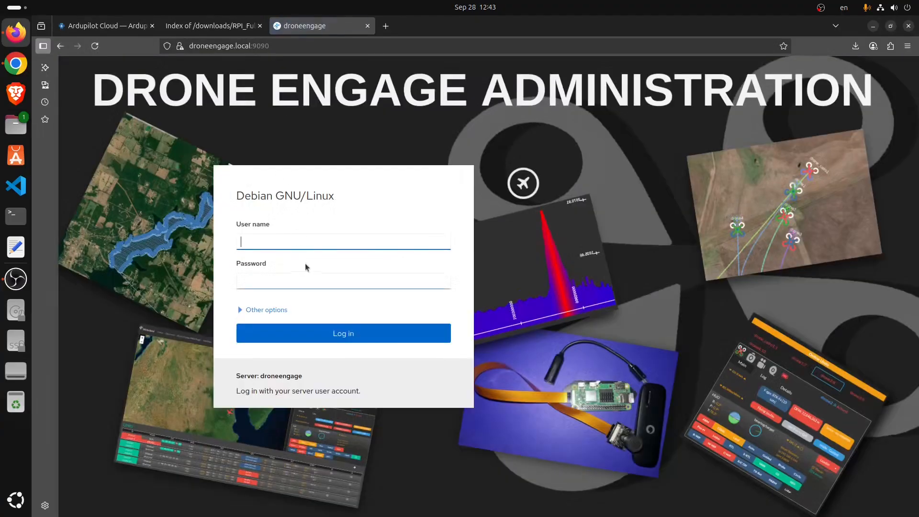
- Log in to Cockpit with the unit's user name and password
key(Tab)
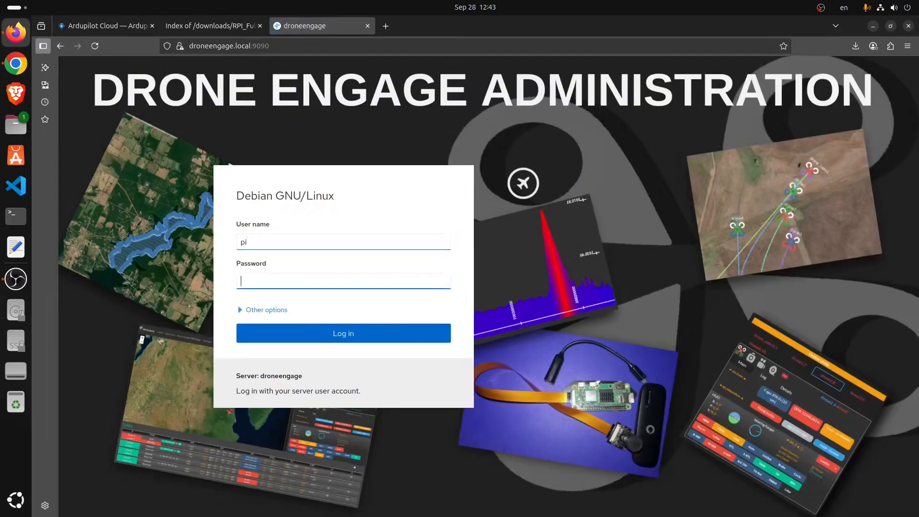
click(334, 338)
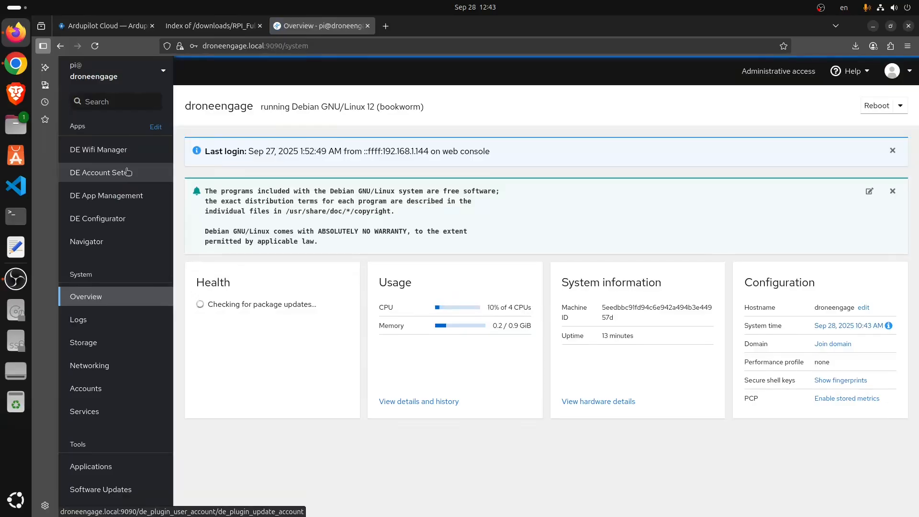
- Open the Drone Engage account page and enter the account e-mail, fixing a typo
click(103, 26)
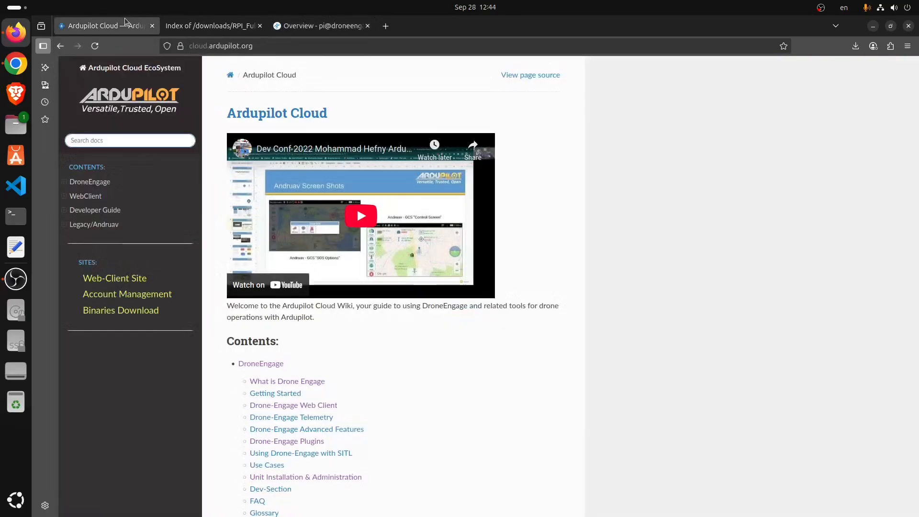
click(115, 294)
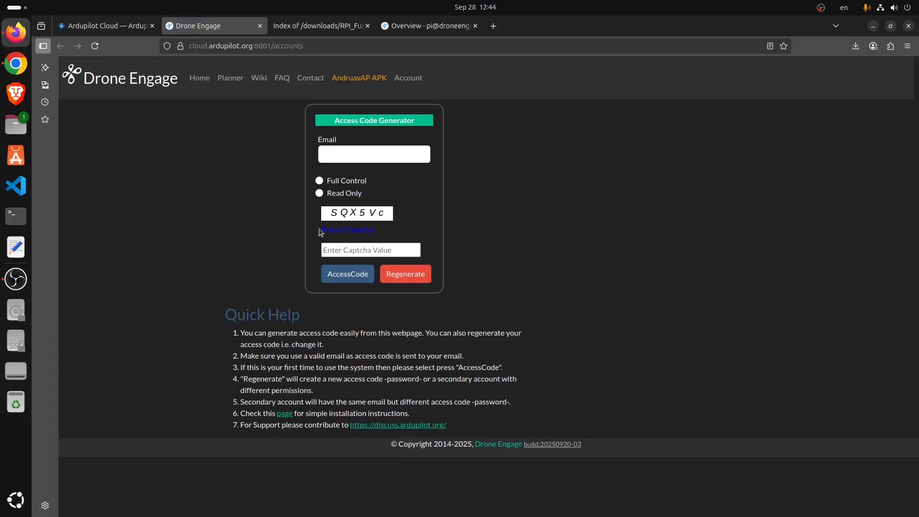
click(355, 149)
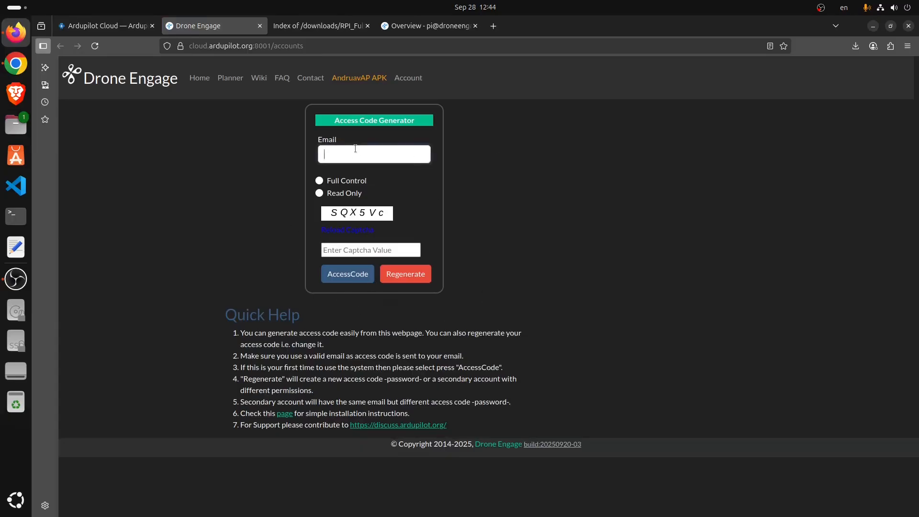
key(ctrl+a)
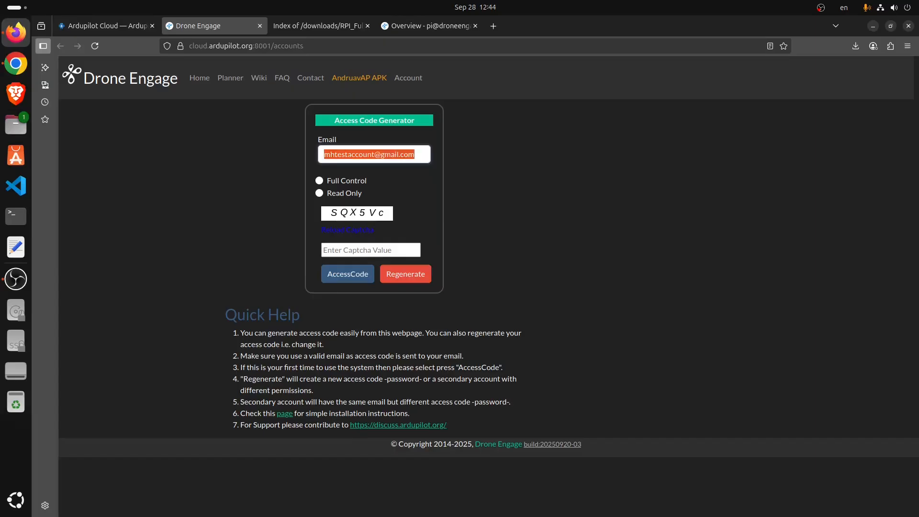
click(392, 154)
key(Delete)
text(y)
key(ctrl+a)
key(ctrl+c)
- Solve the captcha and generate an access code for that e-mail
click(383, 250)
text(SQ)
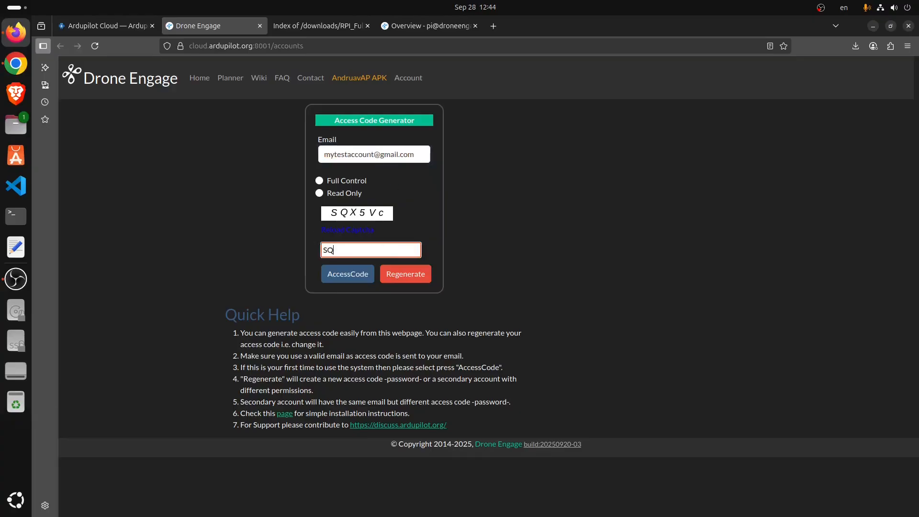
text(X5Vc)
click(360, 275)
click(571, 304)
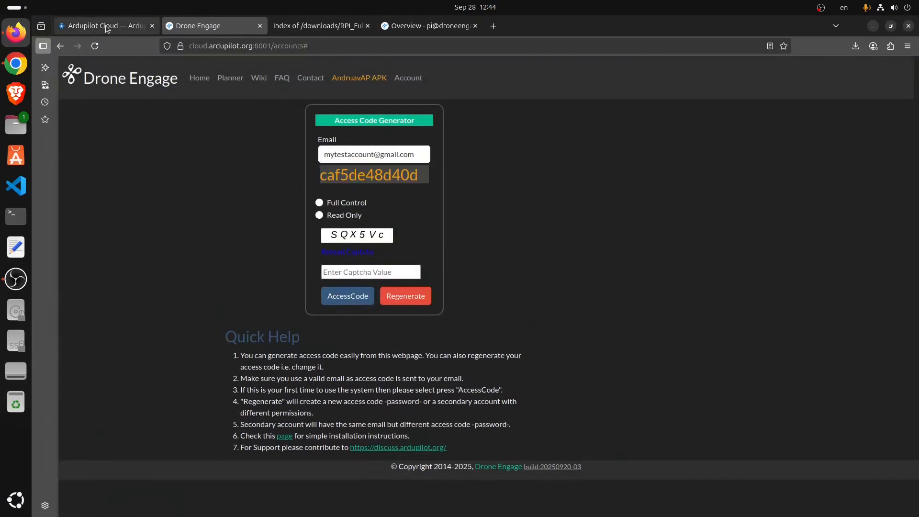
- Open DE Account Setup in Cockpit and paste the account e-mail as Username
click(400, 33)
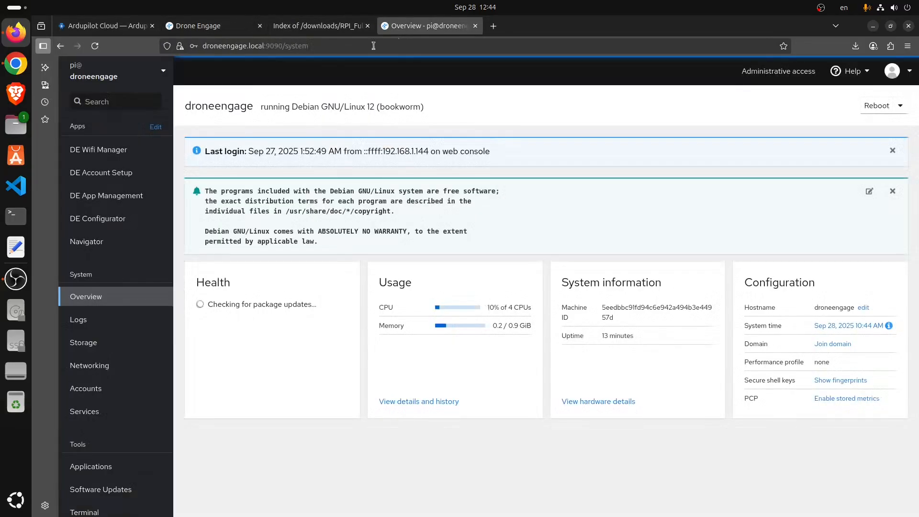
click(122, 174)
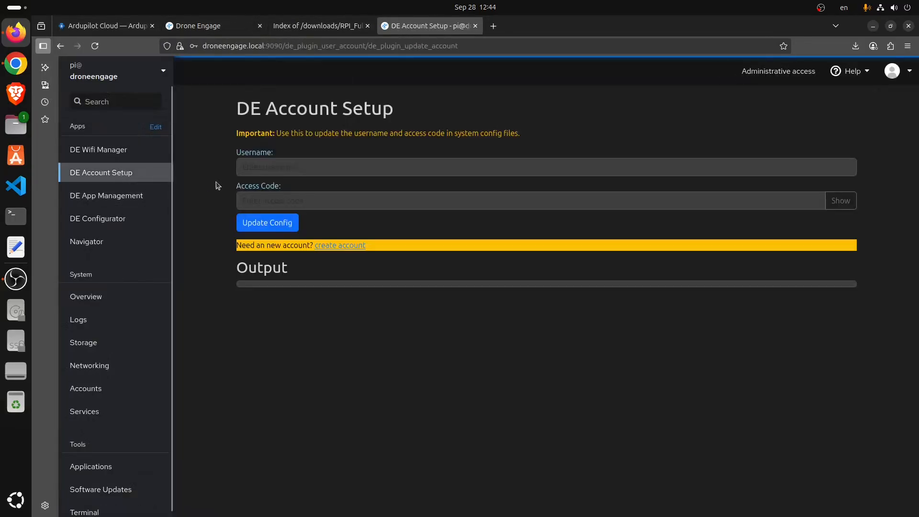
click(257, 170)
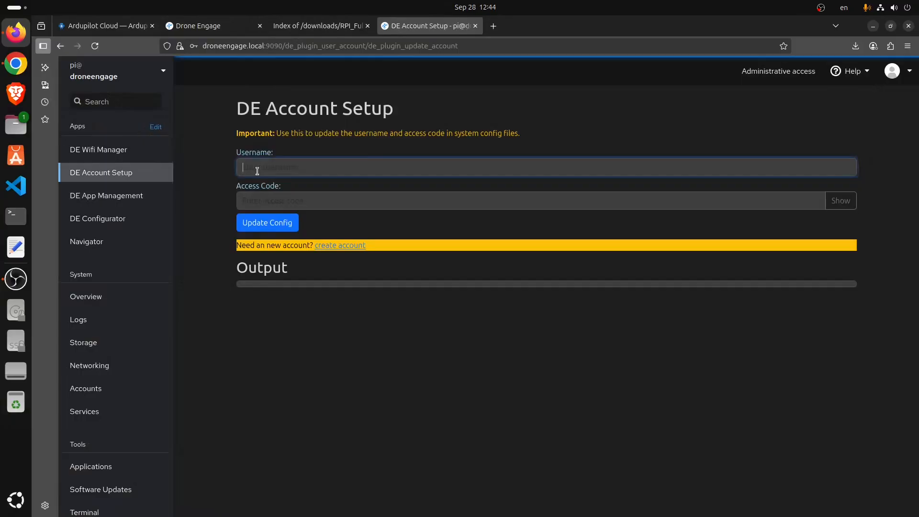
key(ctrl+v)
mouse_move(164, 27)
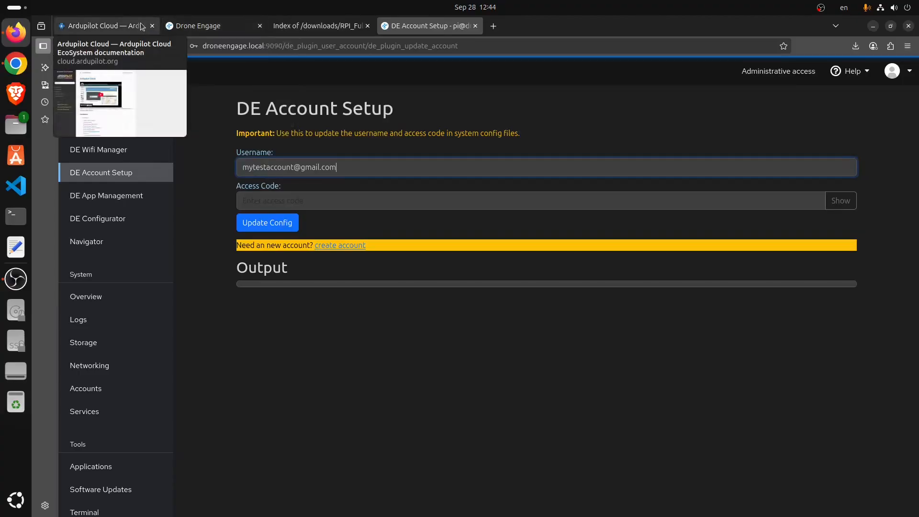
click(201, 26)
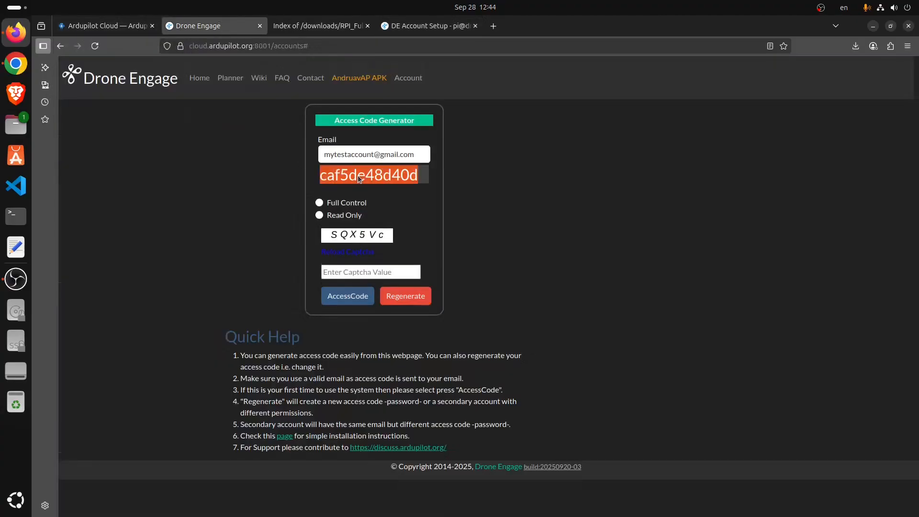
mouse_move(410, 29)
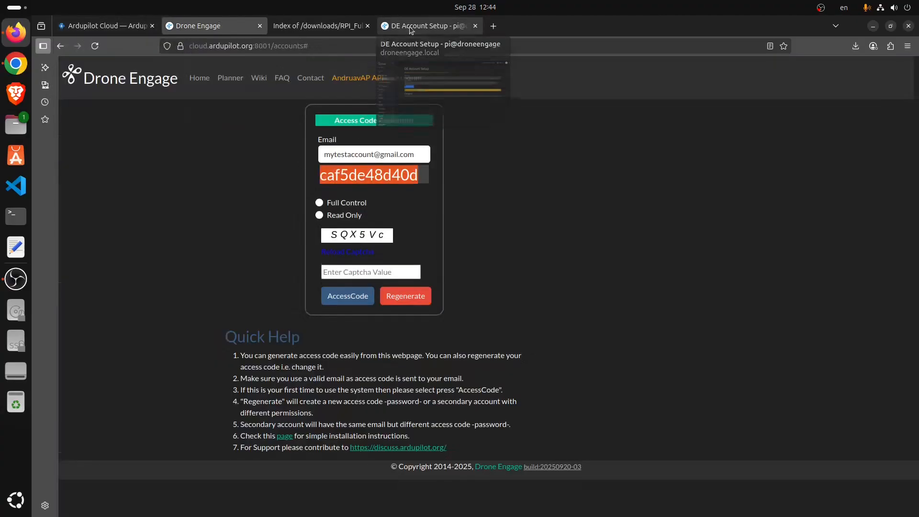
click(417, 26)
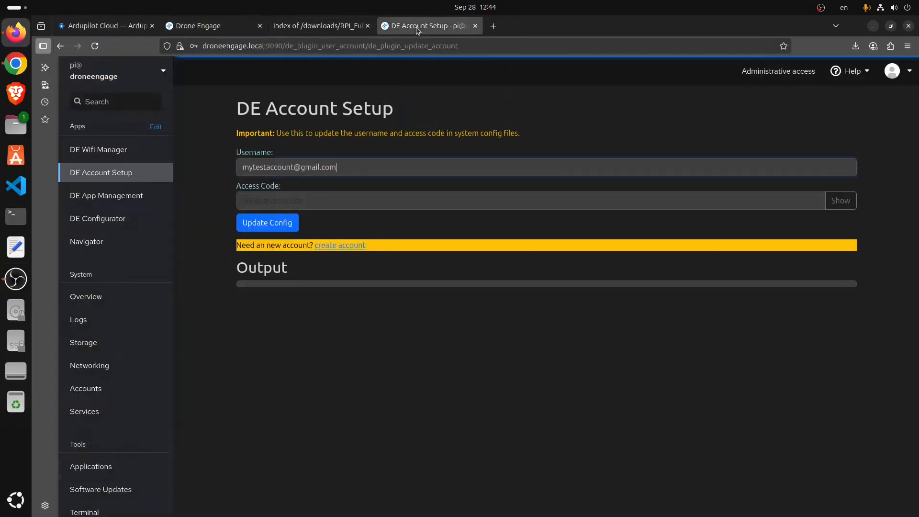
- Paste the access code, update the config files, and decline saving credentials
click(325, 201)
key(ctrl+v)
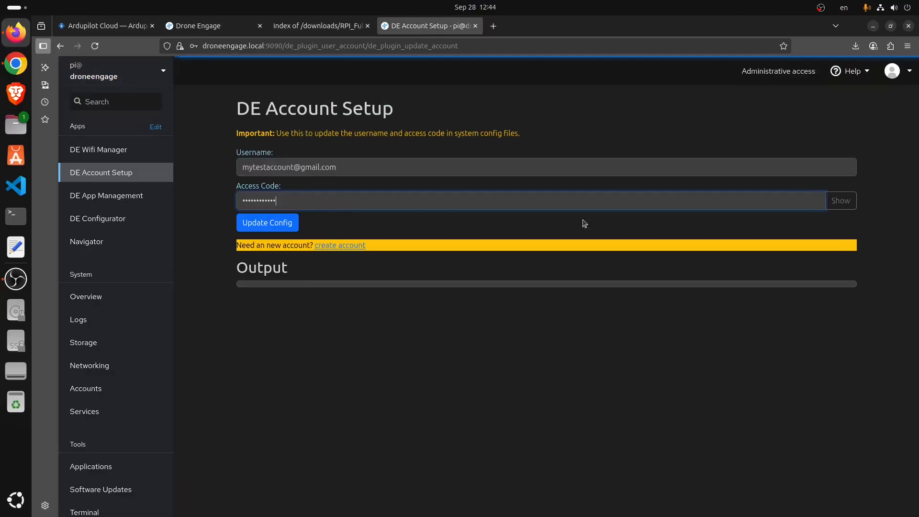
click(841, 202)
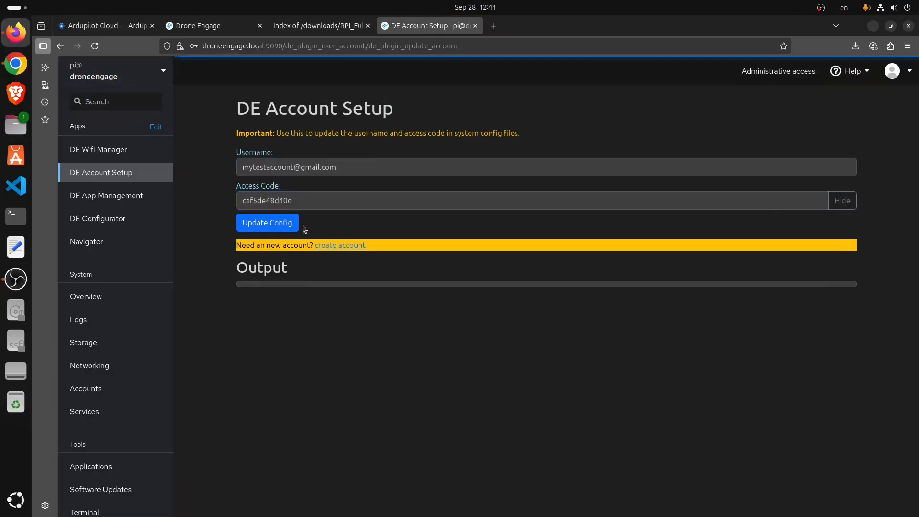
click(281, 224)
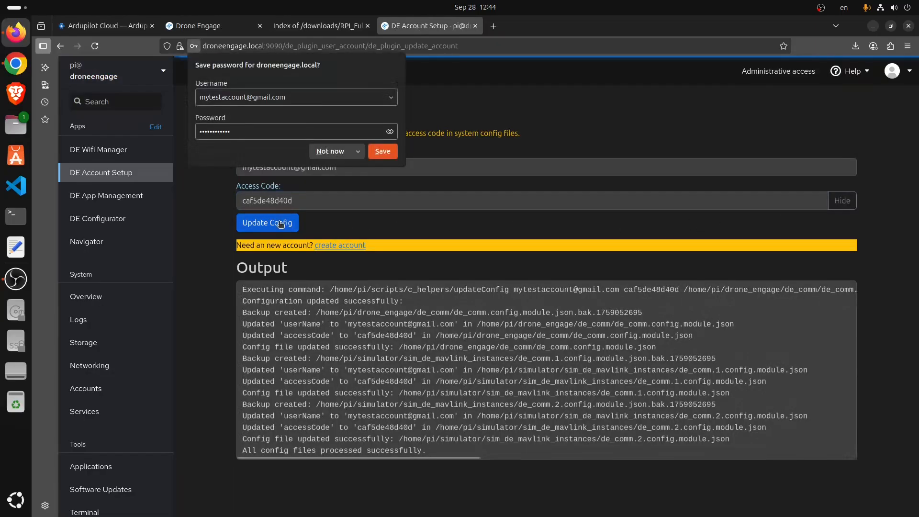
click(350, 152)
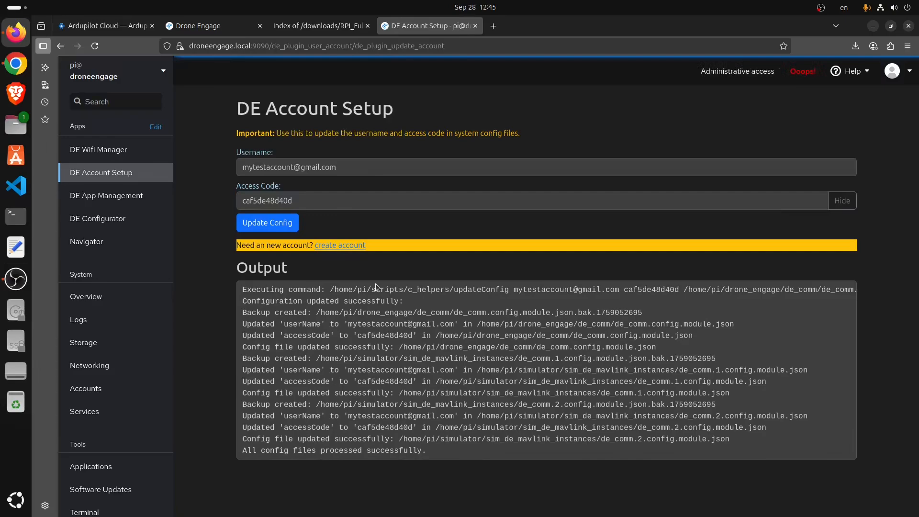
click(104, 150)
- Start the WLAN SSID in DE WiFi Manager by typing 'hefny'
click(269, 231)
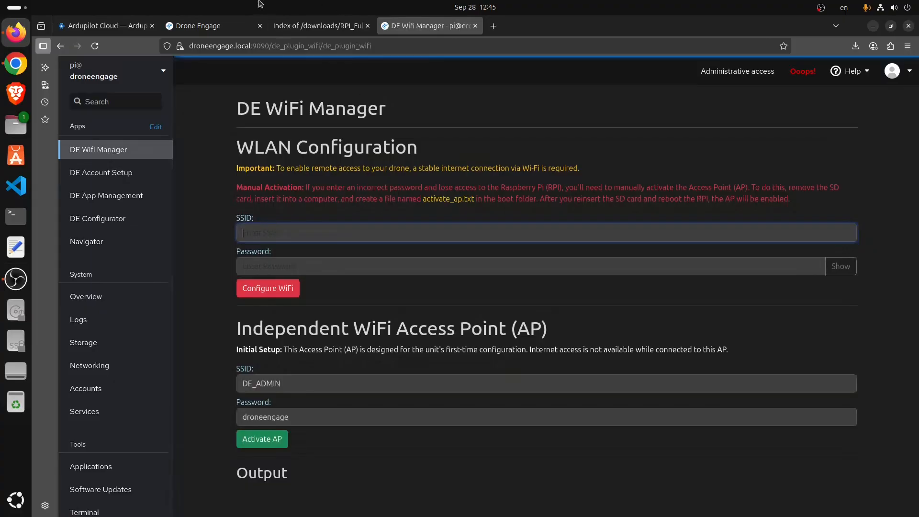
click(99, 22)
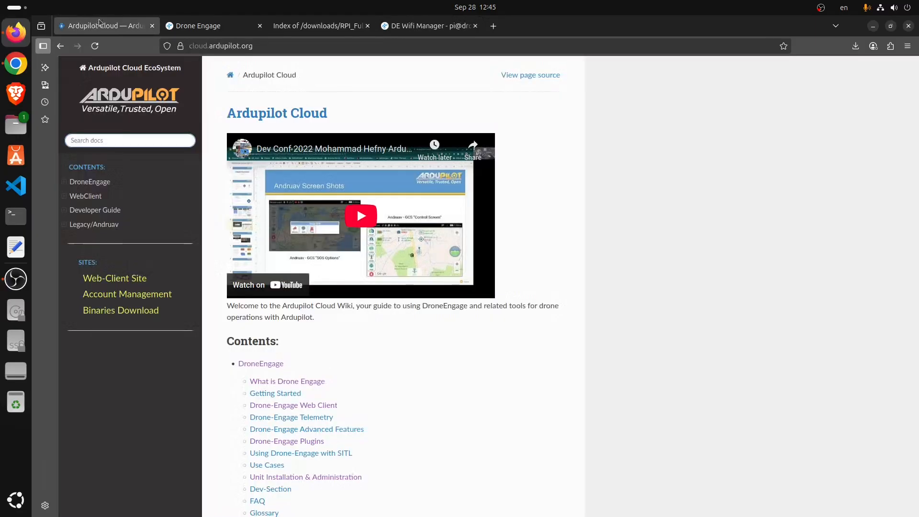
click(401, 25)
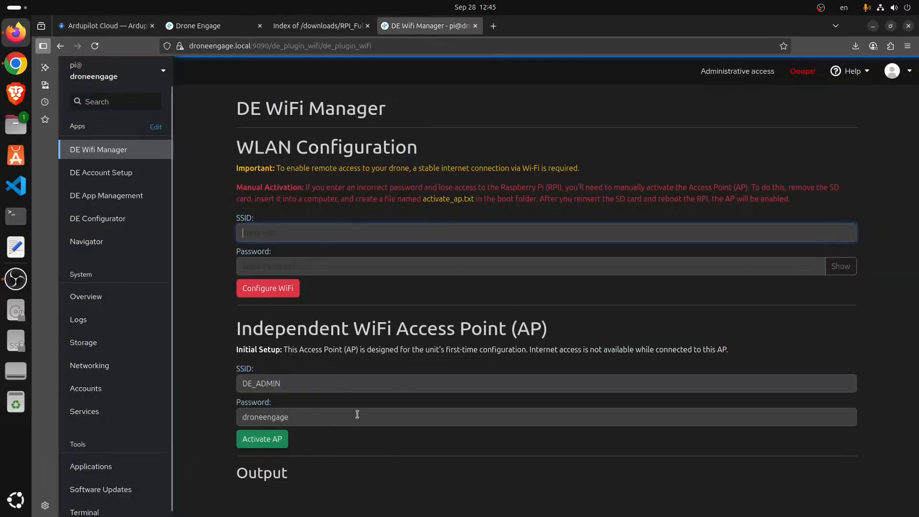
double_click(522, 329)
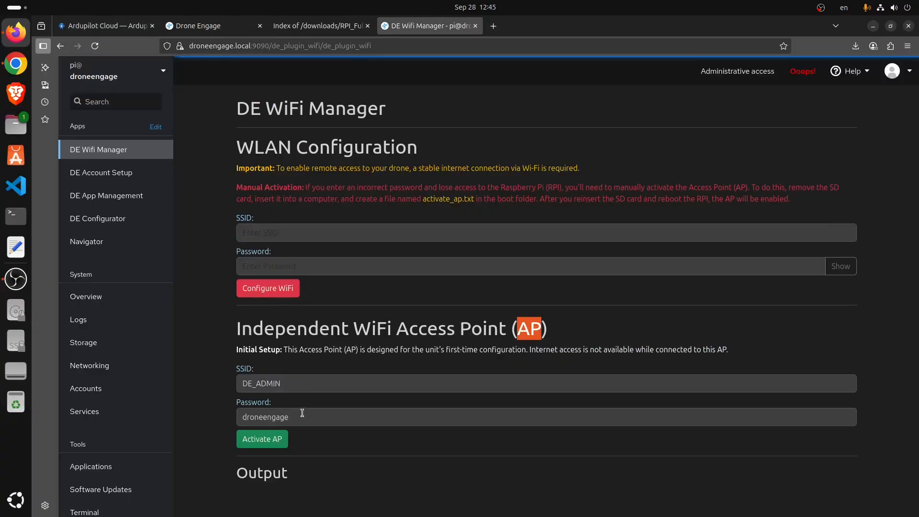
click(288, 233)
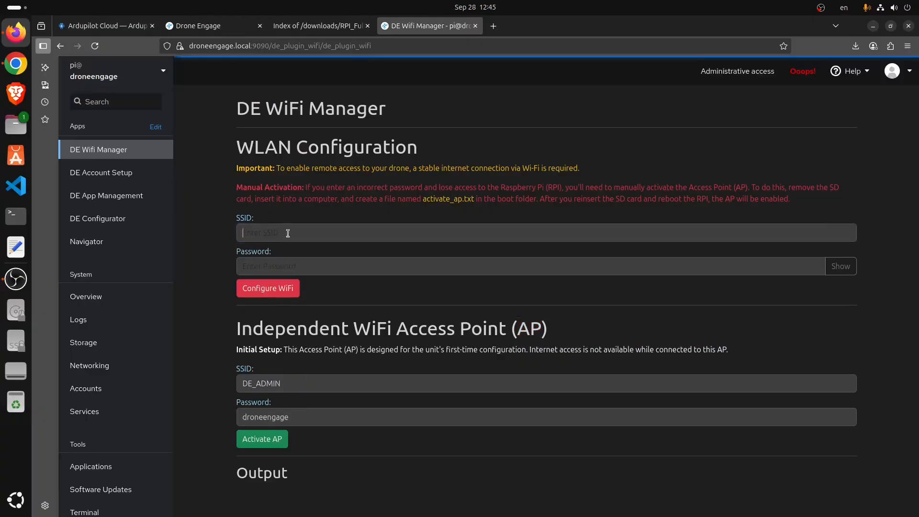
text(h)
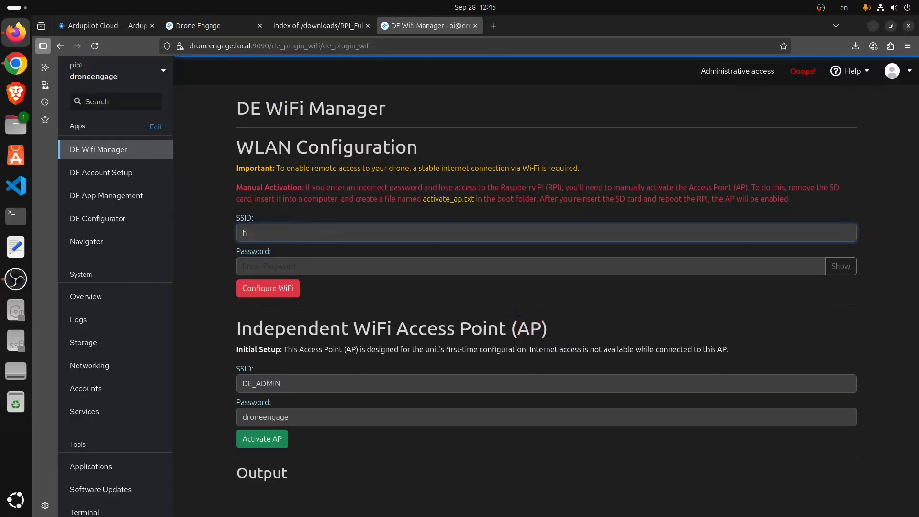
text(efny4g)
- Complete the SSID as hefny_4G, enter the Wi-Fi password, and apply the configuration
click(895, 8)
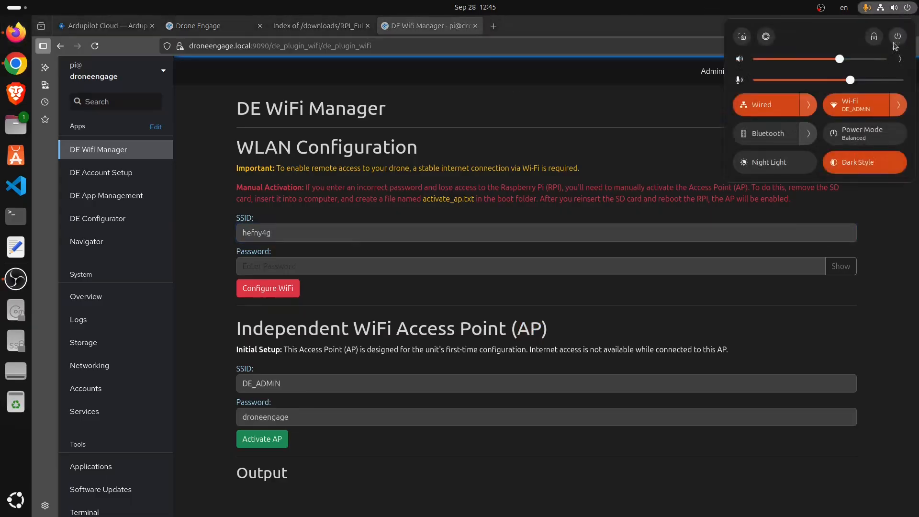
click(899, 105)
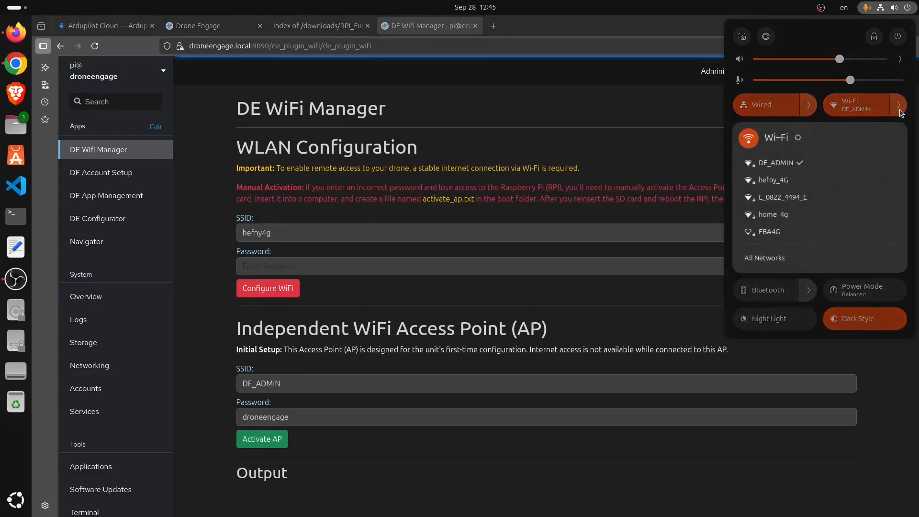
click(900, 106)
click(263, 234)
drag(263, 234, 284, 231)
key(Tab)
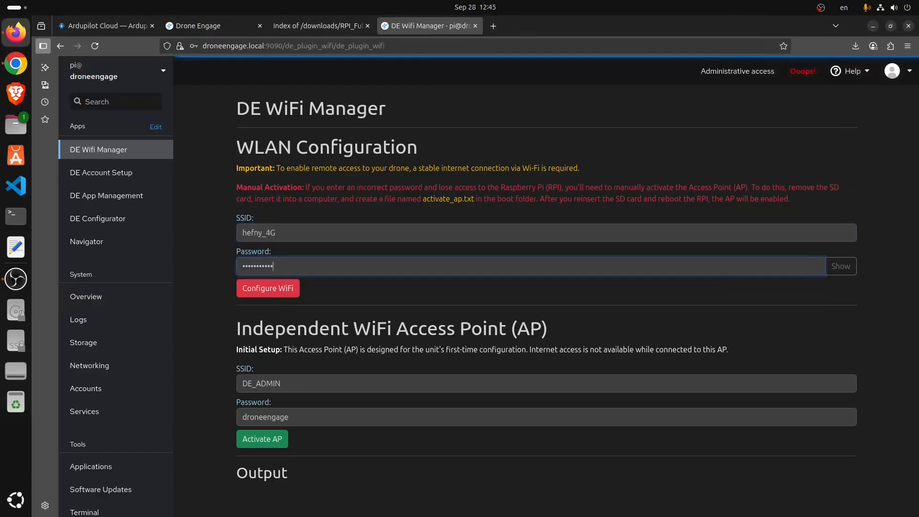
click(267, 288)
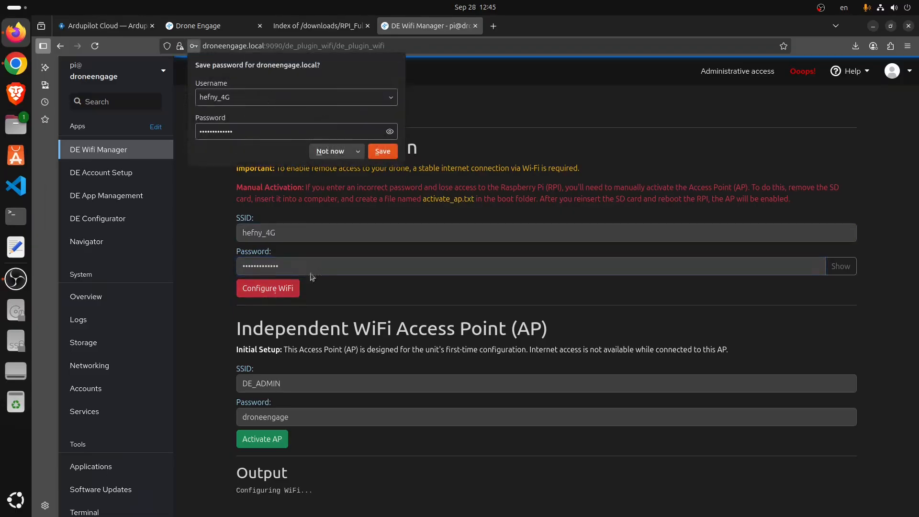
click(330, 151)
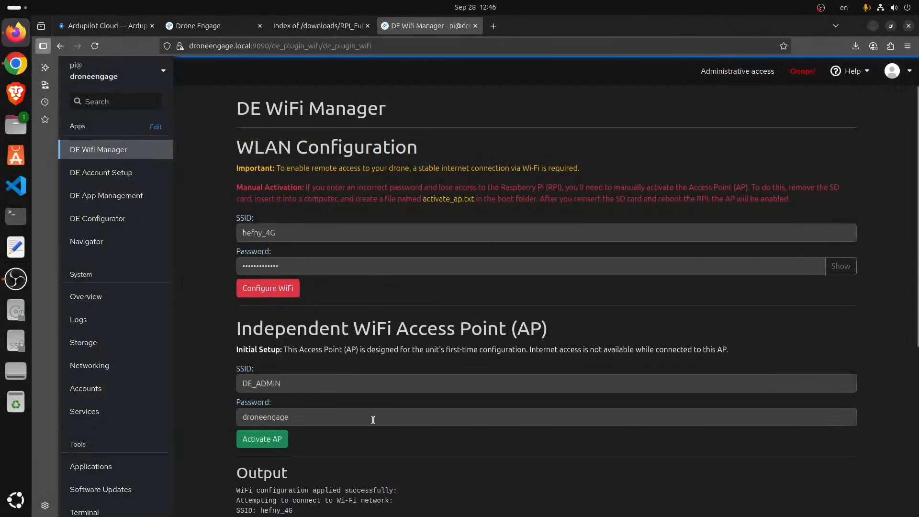
- Activate the unit's access point and review the activate_ap.txt boot instructions
click(277, 438)
drag(422, 198, 472, 198)
double_click(506, 199)
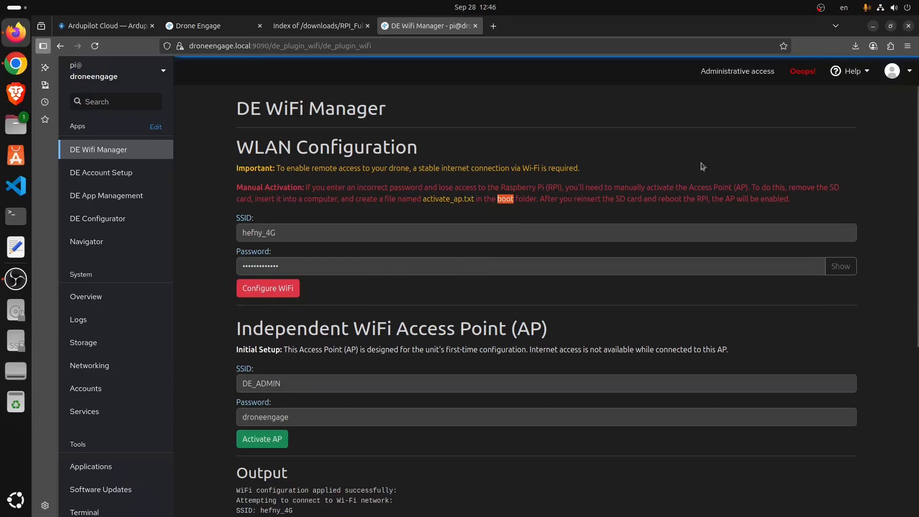
click(909, 7)
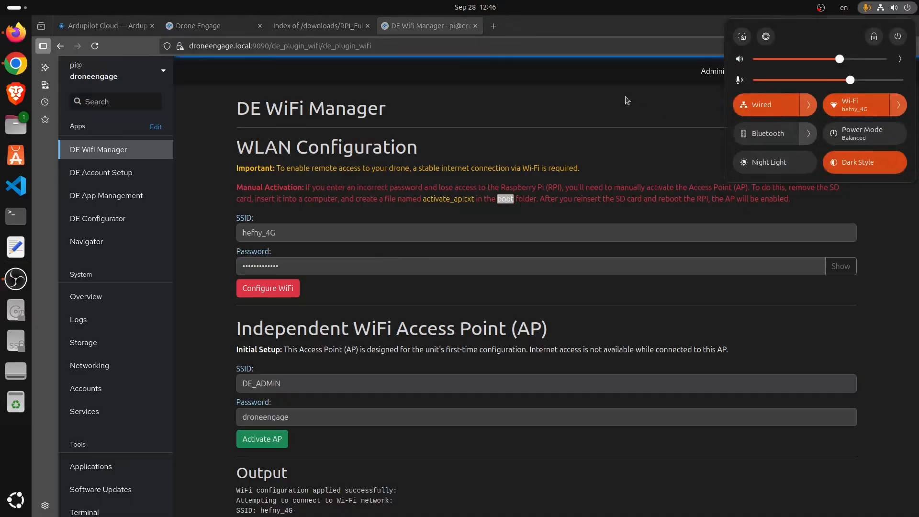
click(601, 102)
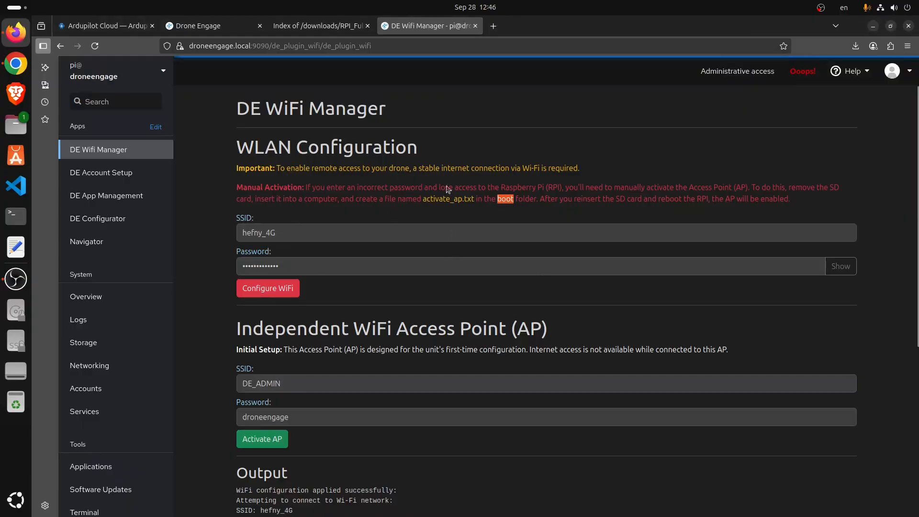
- Reload Cockpit at droneengage.local:9090 and reopen DE WiFi Manager
click(268, 47)
drag(396, 46, 294, 47)
key(BackSpace)
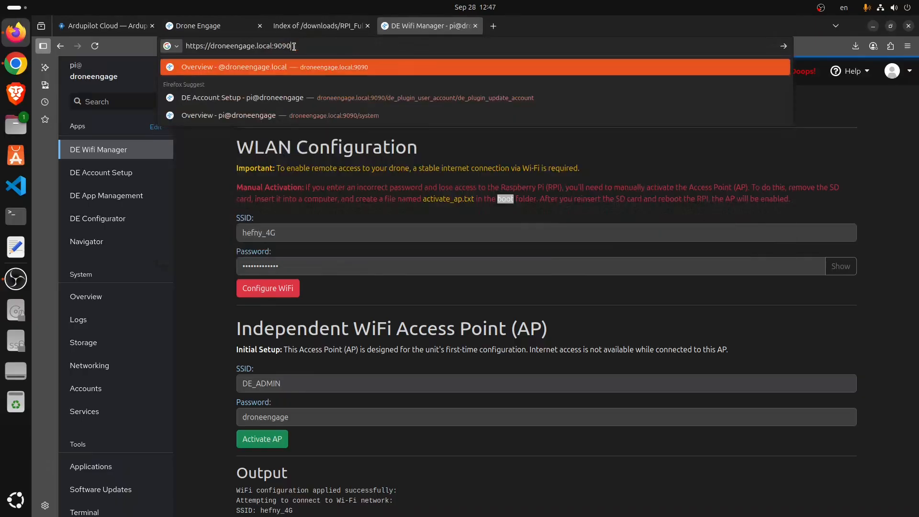
key(Return)
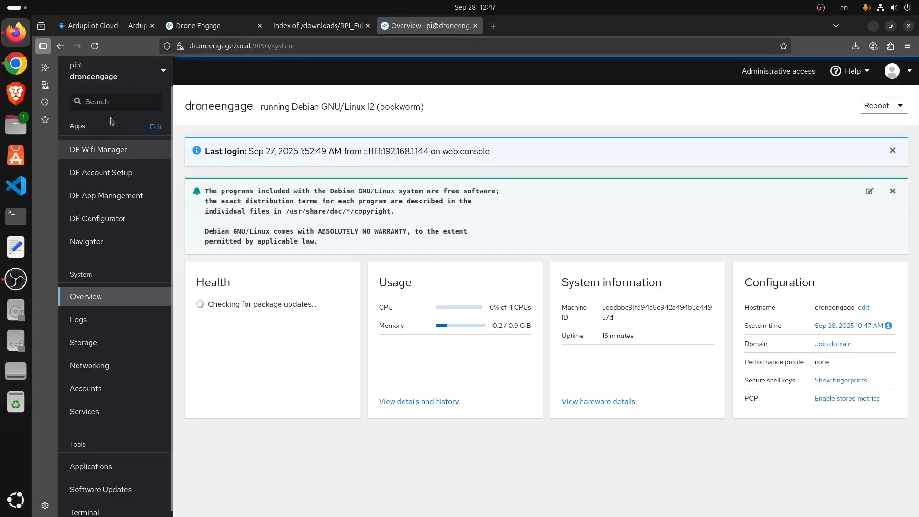
click(93, 152)
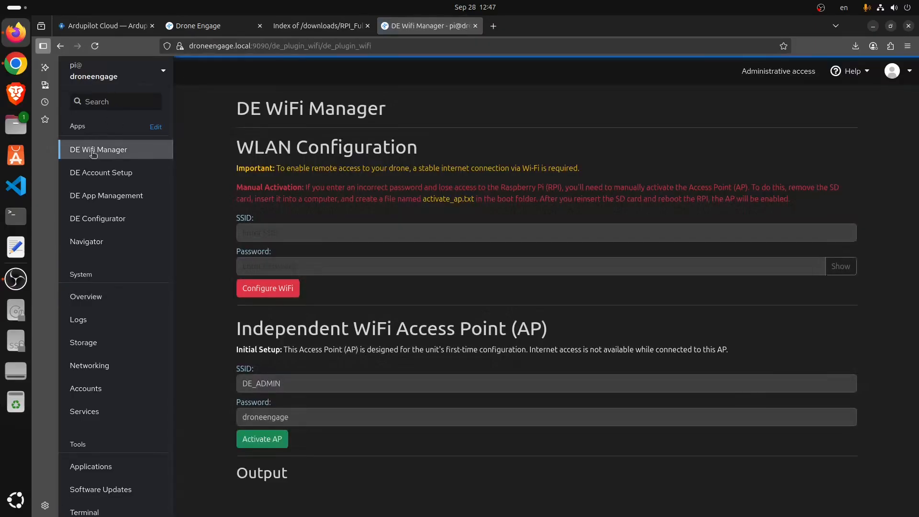
- Run ifconfig in the terminal and highlight eth0 192.168.1.42 and wlan0 192.168.1.19
click(77, 510)
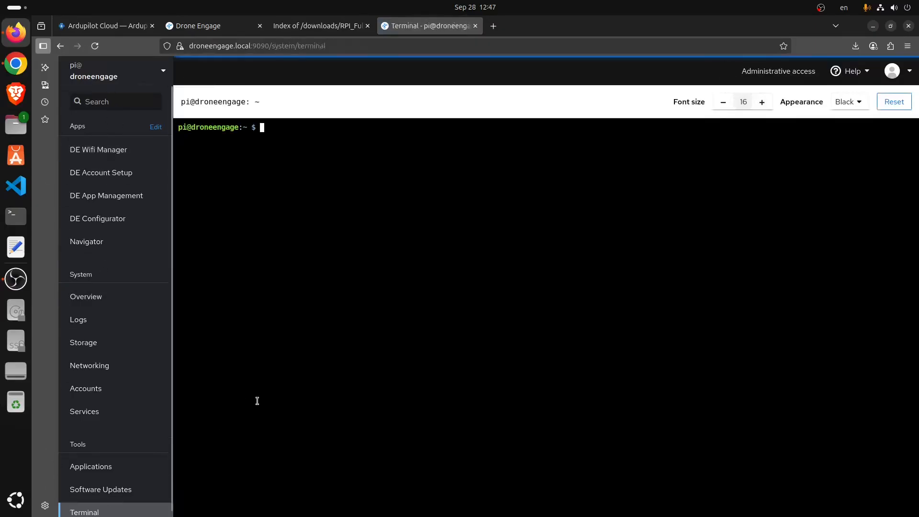
text(ifconfig)
key(Return)
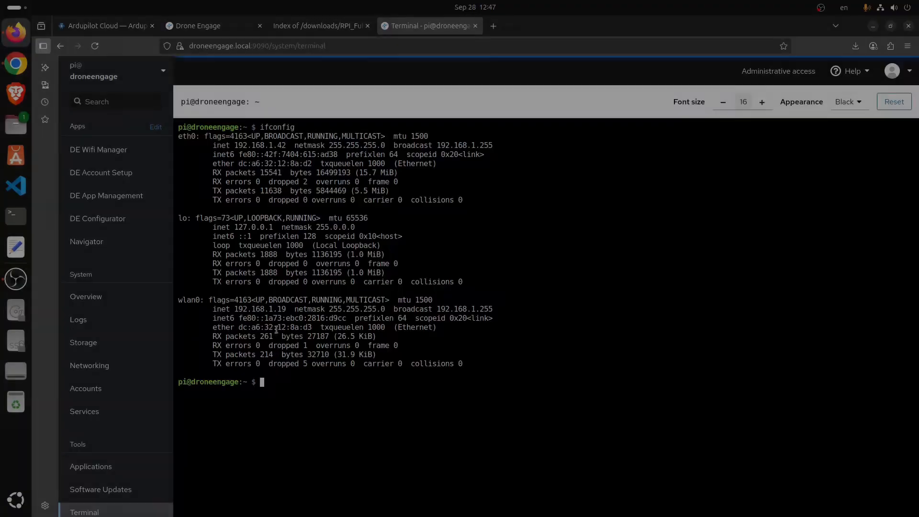
drag(286, 311, 230, 310)
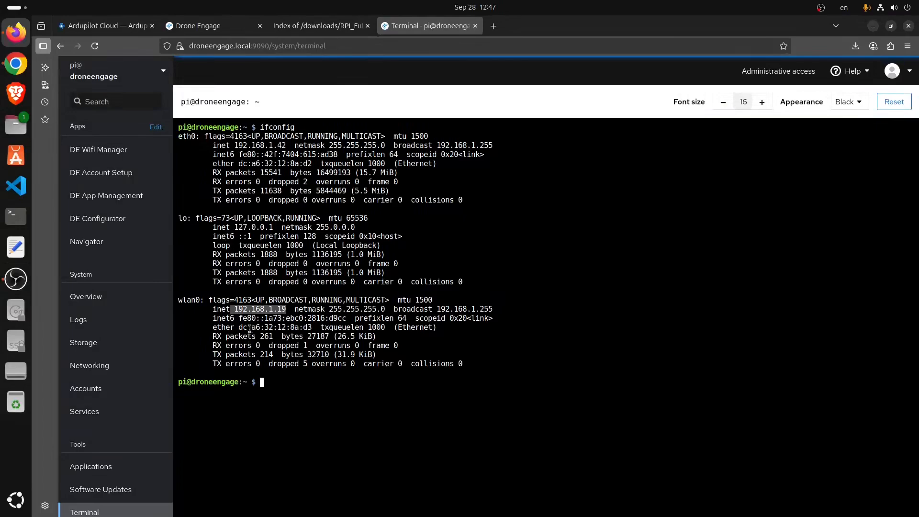
drag(178, 136, 236, 137)
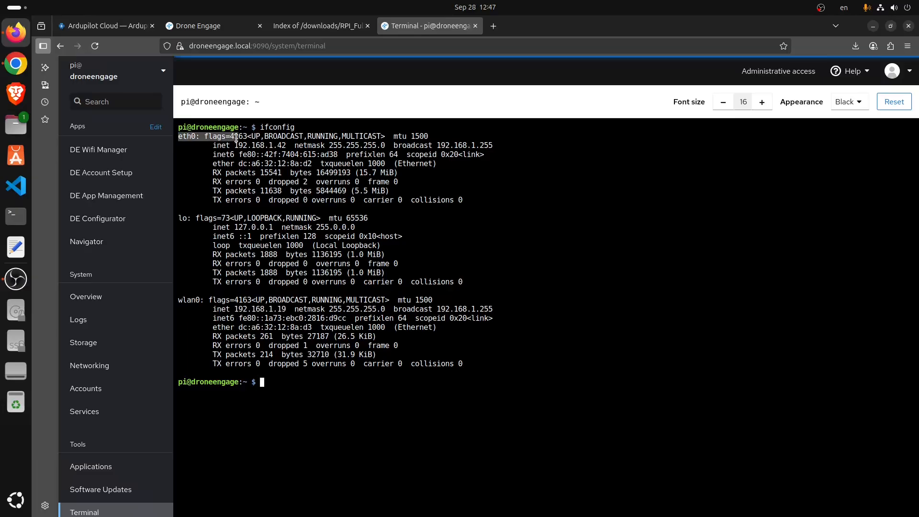
drag(236, 137, 286, 147)
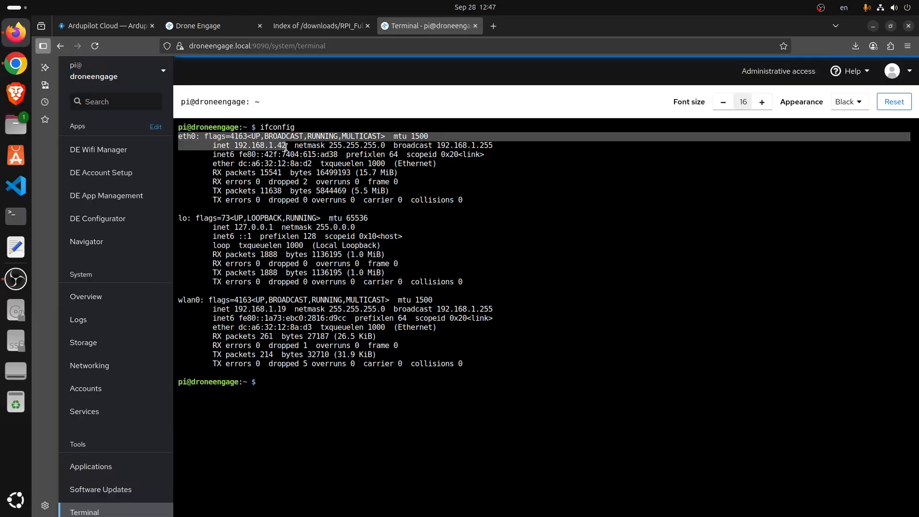
drag(496, 145, 180, 135)
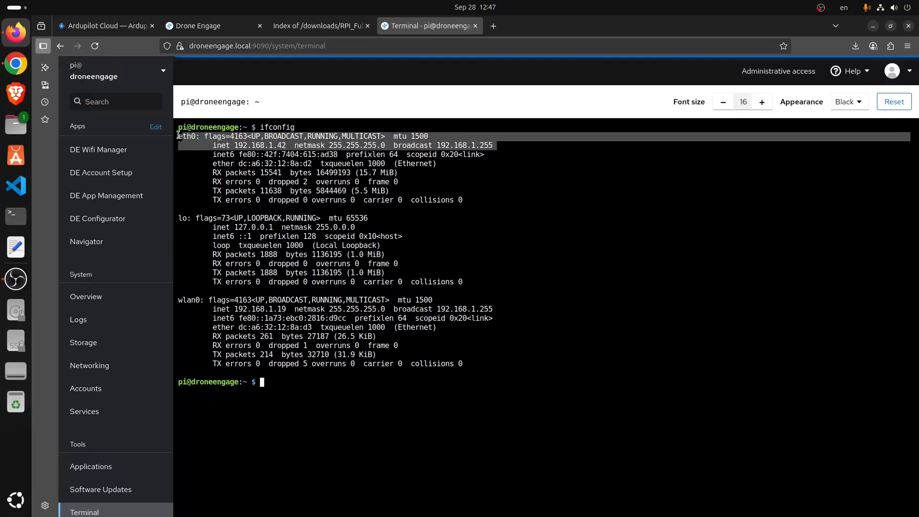
drag(294, 309, 192, 300)
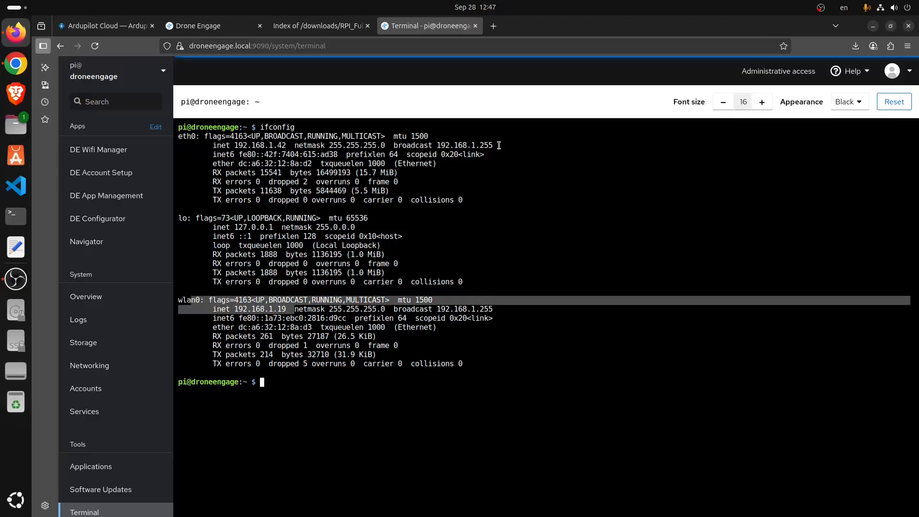
drag(499, 145, 175, 137)
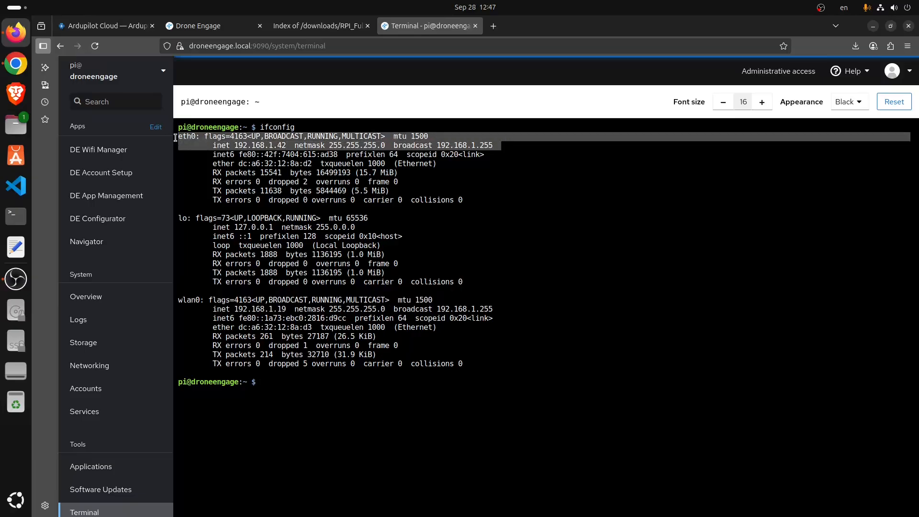
drag(289, 145, 236, 143)
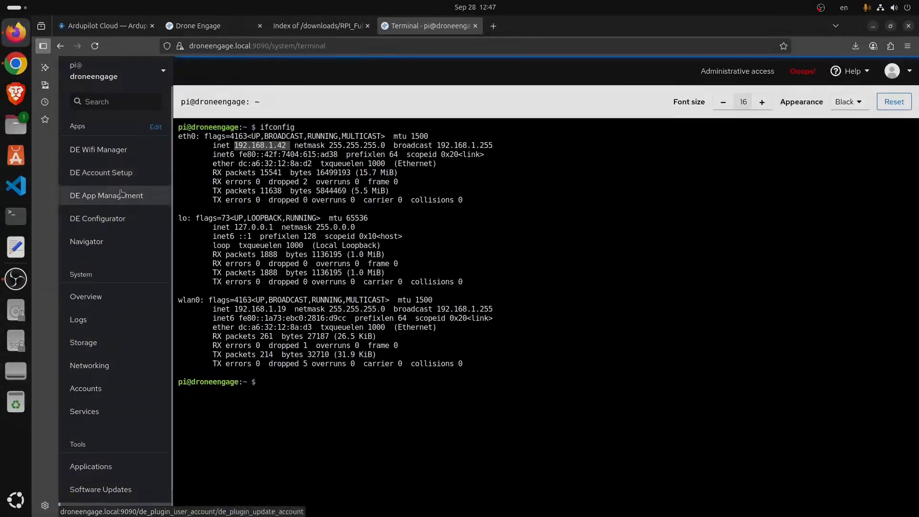
click(112, 224)
- Open DE App Management and review its AutoStart, Restart, RPI-CAM and Clear Caches actions
click(90, 198)
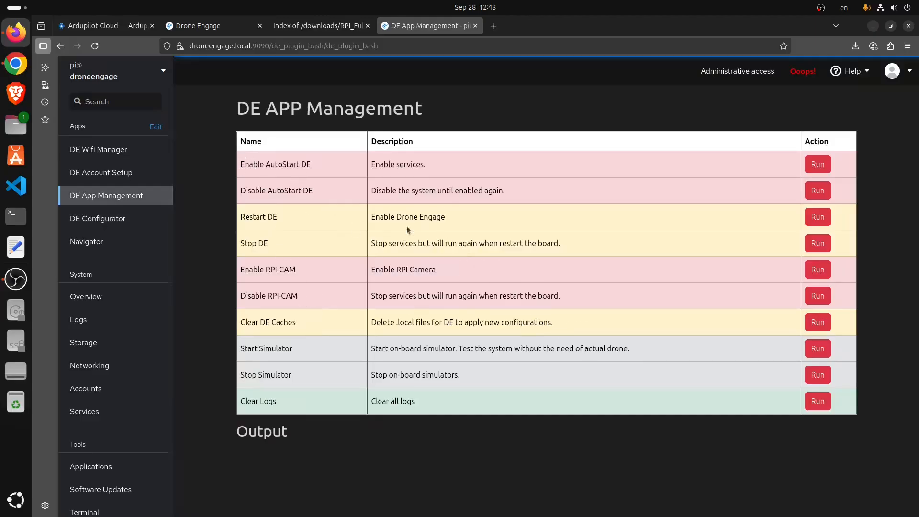
drag(316, 167, 239, 165)
click(270, 218)
drag(276, 217, 226, 225)
drag(294, 270, 231, 279)
click(281, 321)
drag(296, 323, 236, 327)
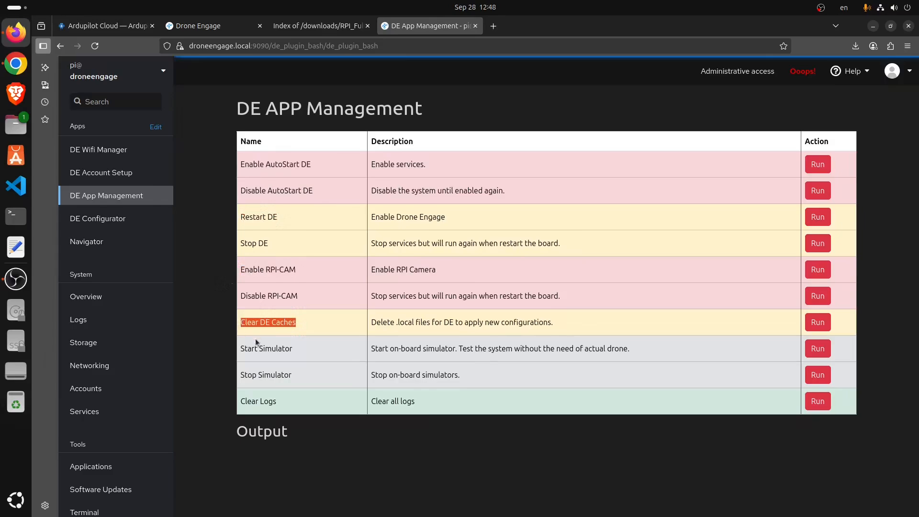
- Run the Start Simulator script from the simulator rows
drag(242, 350, 472, 382)
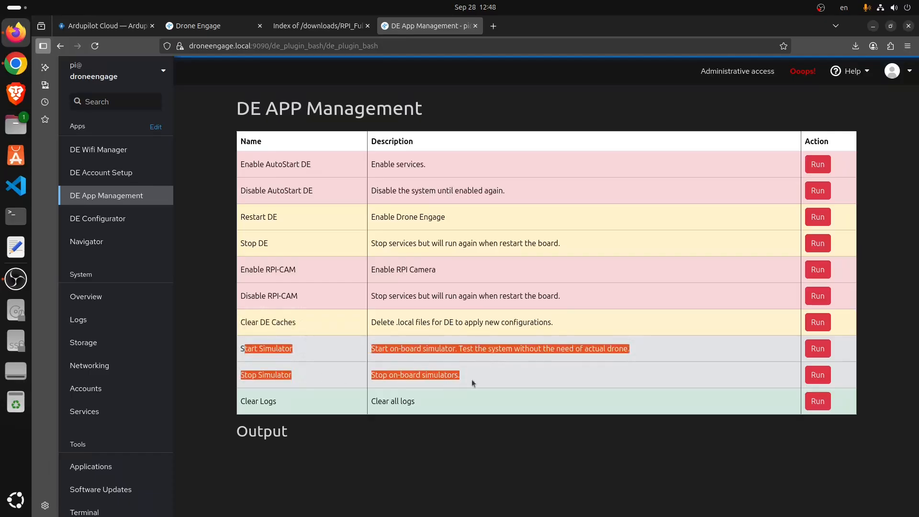
click(289, 357)
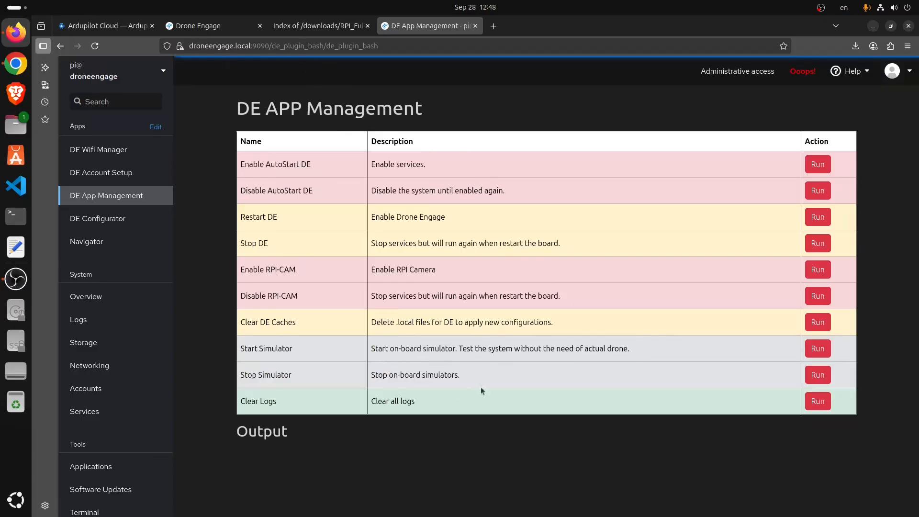
click(817, 349)
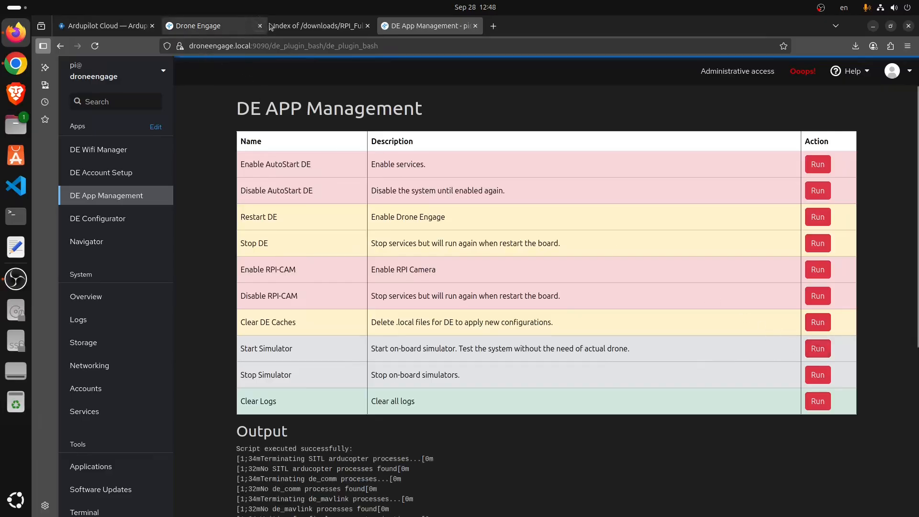
- On the access code page, clear the Email field, then restore its original value
click(210, 25)
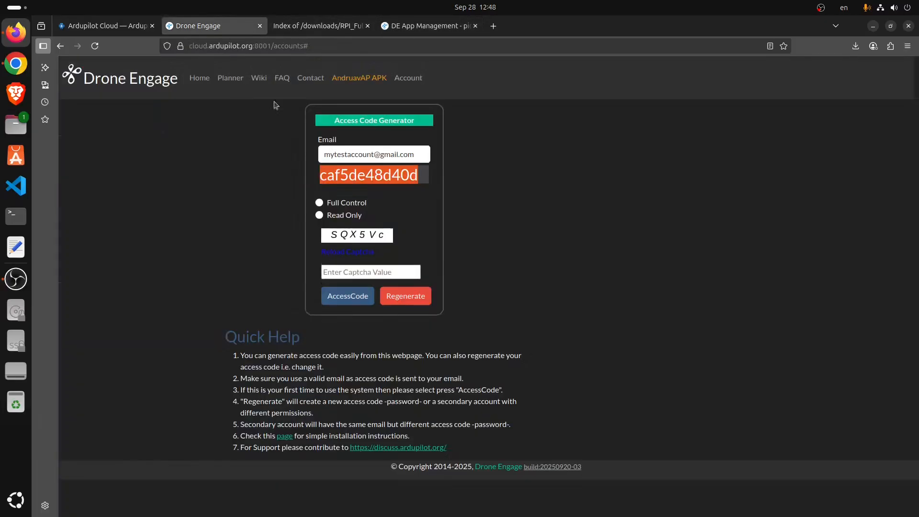
double_click(337, 153)
key(ctrl+a)
key(BackSpace)
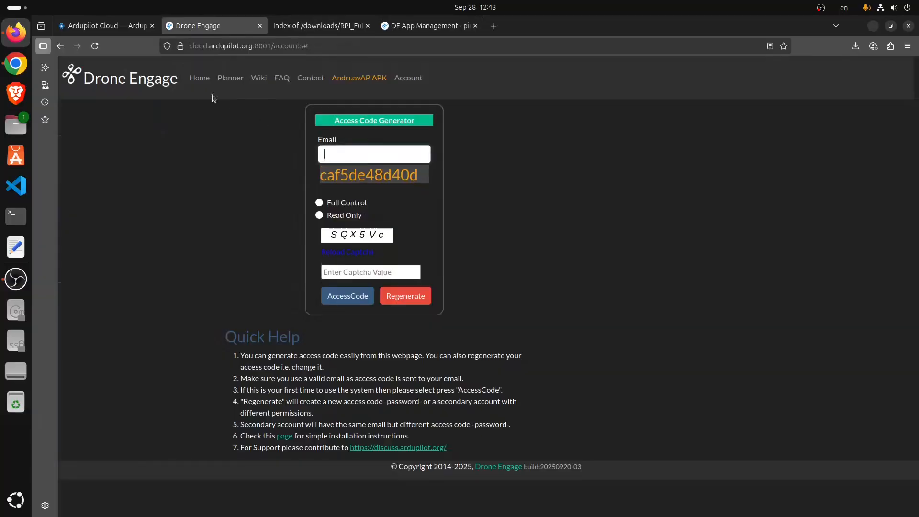
key(ctrl+z)
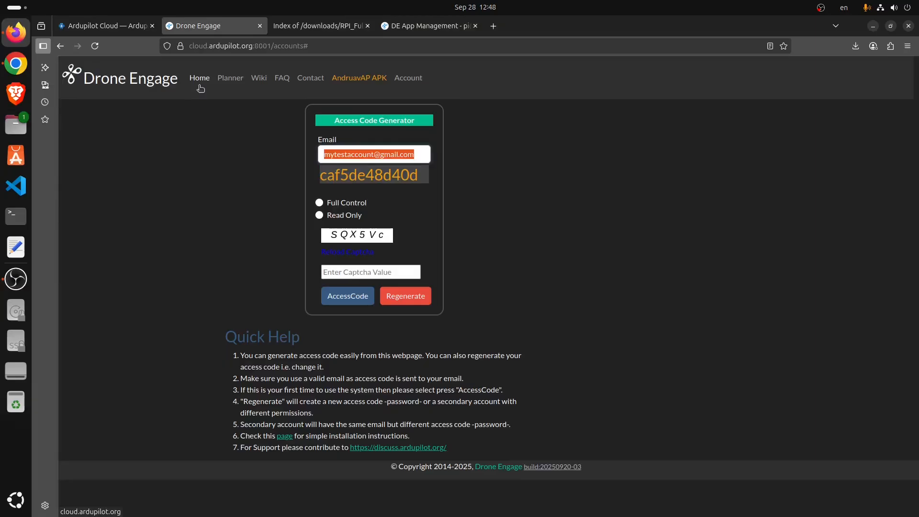
- Open the Drone Engage web client, decline location access, and enter the account e-mail to log in
click(104, 24)
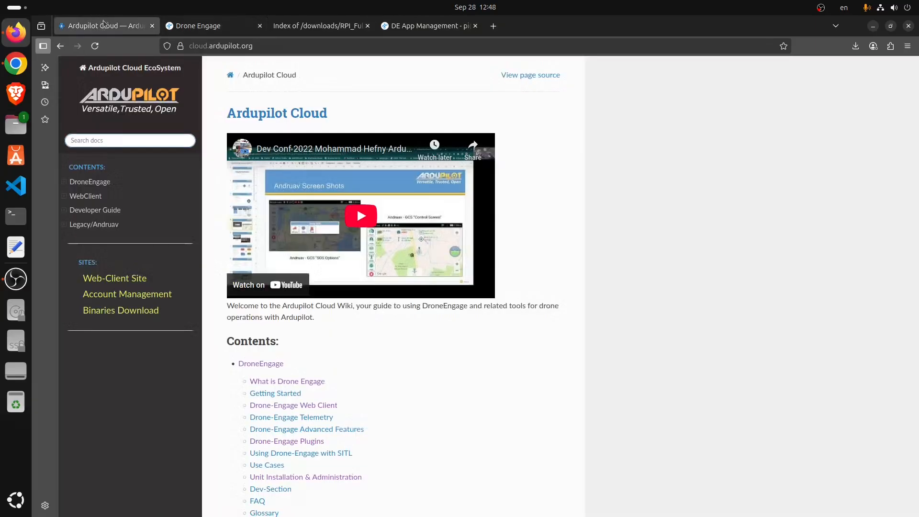
click(132, 280)
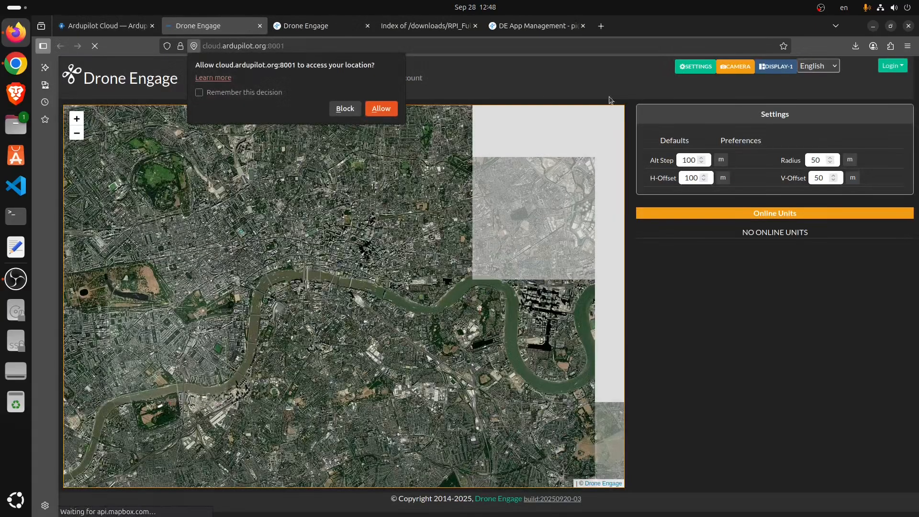
click(342, 109)
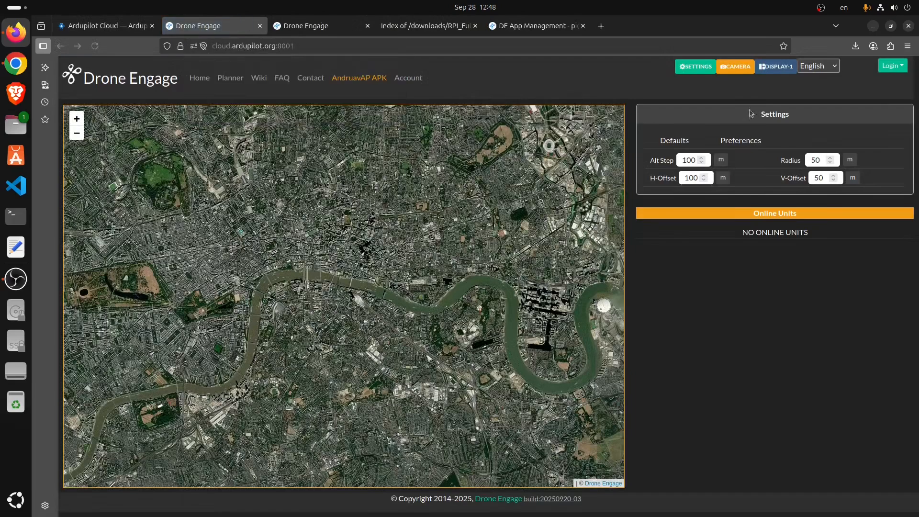
click(891, 66)
click(868, 100)
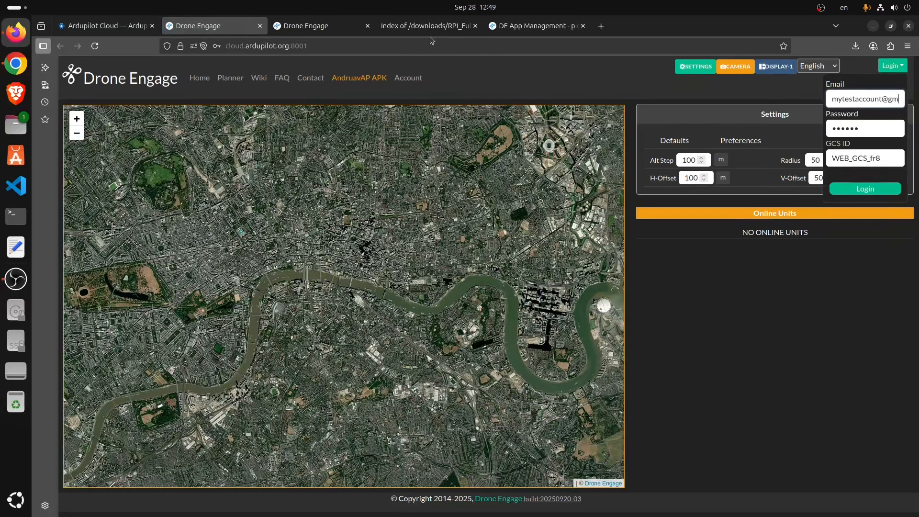
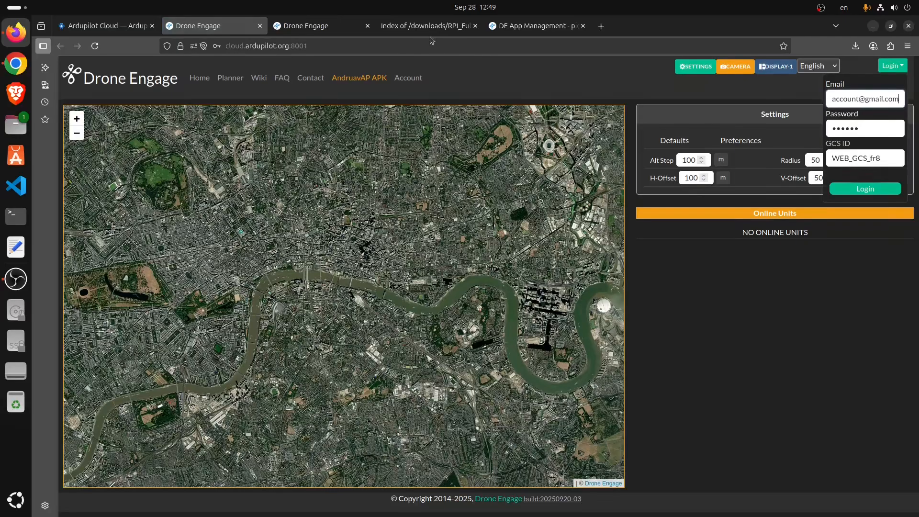
- Paste the account password on the map page, log in, and close the account panel
click(355, 26)
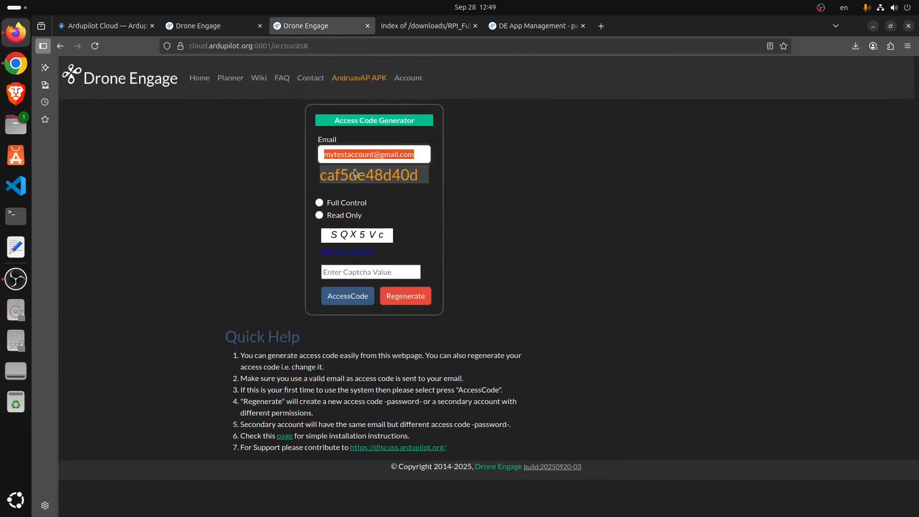
click(214, 27)
click(855, 134)
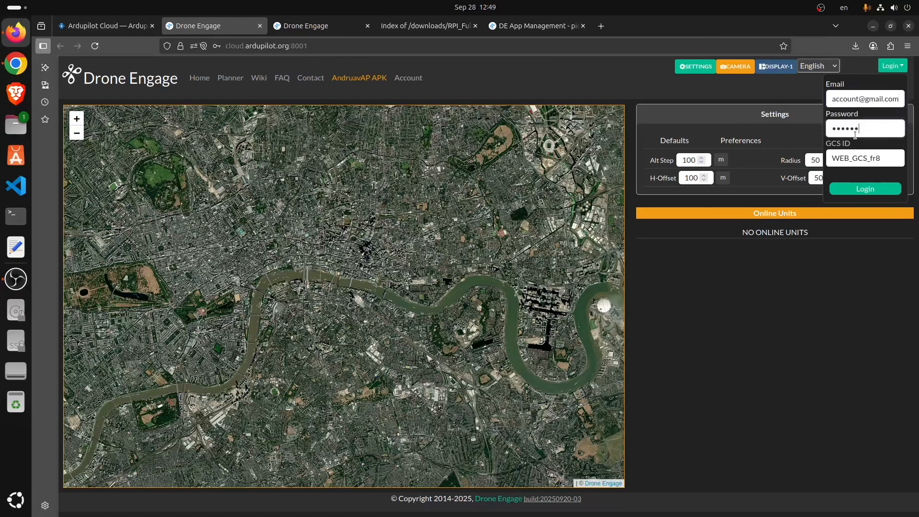
key(ctrl+a)
key(ctrl+v)
click(871, 189)
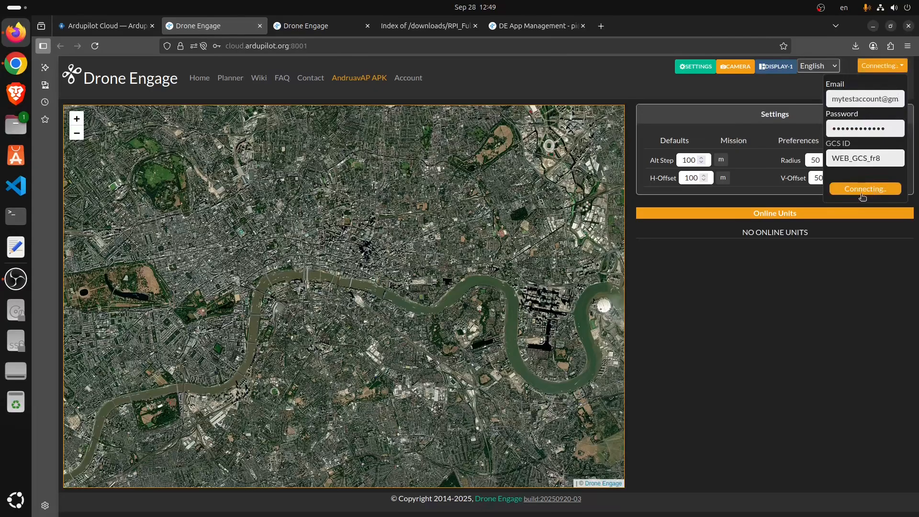
click(904, 68)
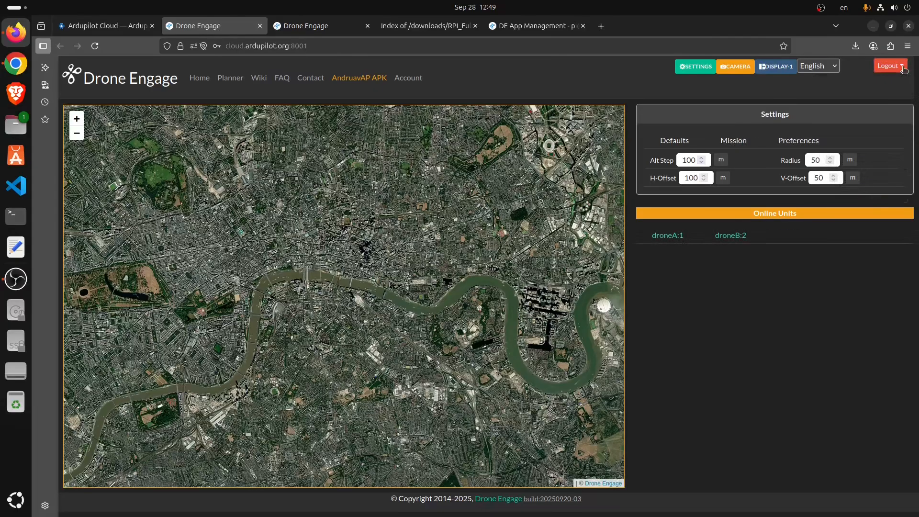
- Arm droneA in Guided mode and climb it to 100 m
click(668, 235)
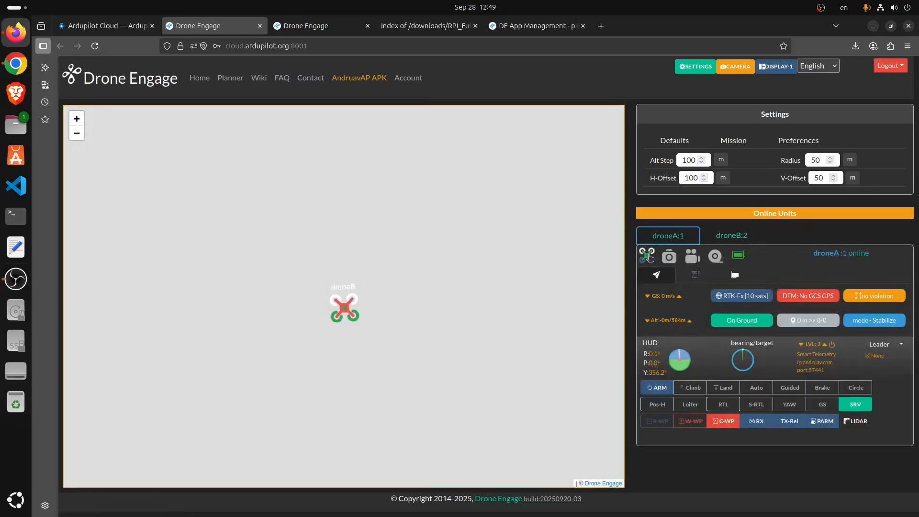
scroll(348, 318, up, 2)
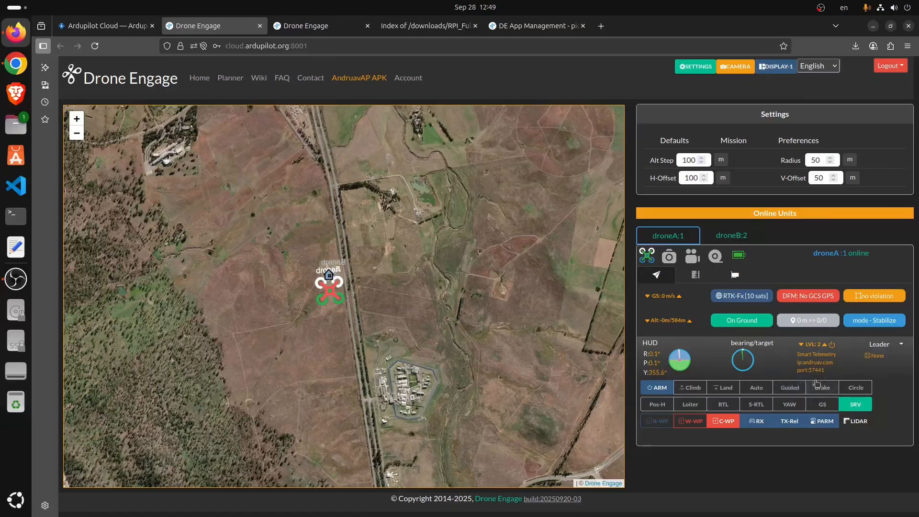
click(783, 391)
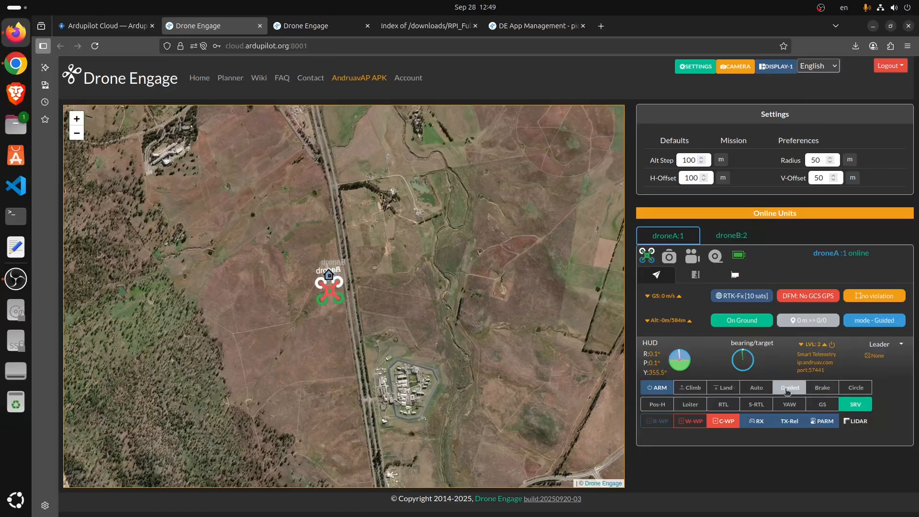
click(660, 387)
click(517, 145)
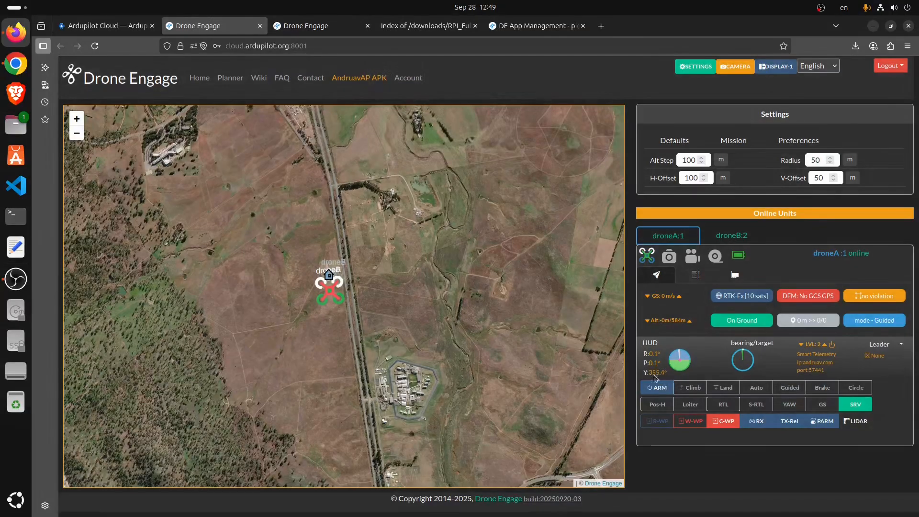
click(692, 389)
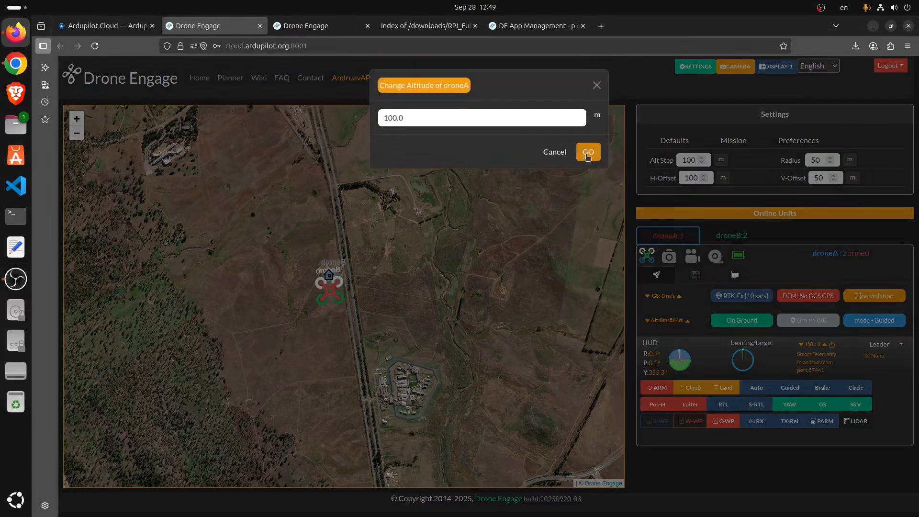
click(589, 151)
click(271, 249)
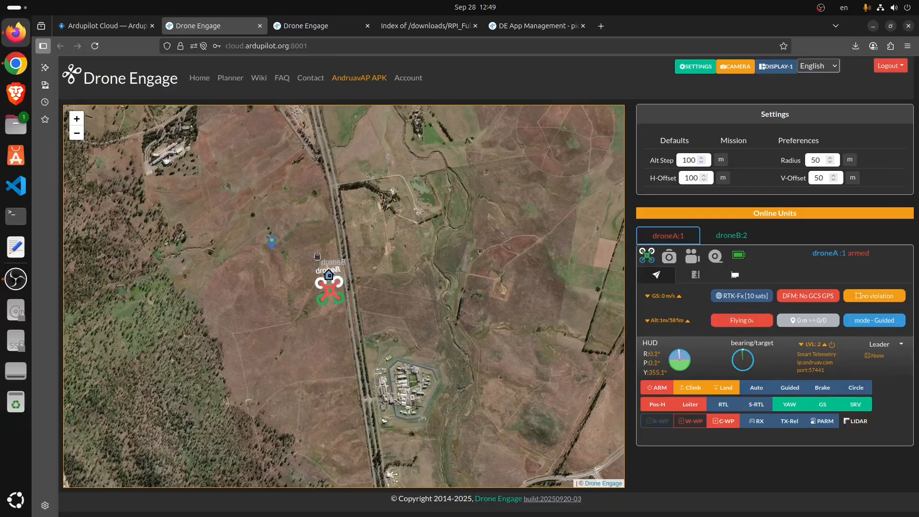
click(270, 244)
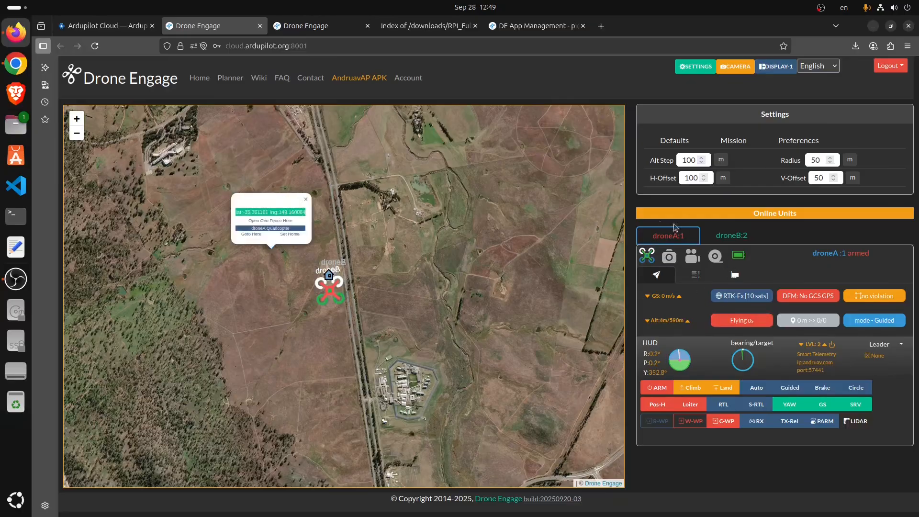
- Arm droneB in Guided mode and climb it to the same altitude
click(726, 238)
click(790, 388)
click(663, 391)
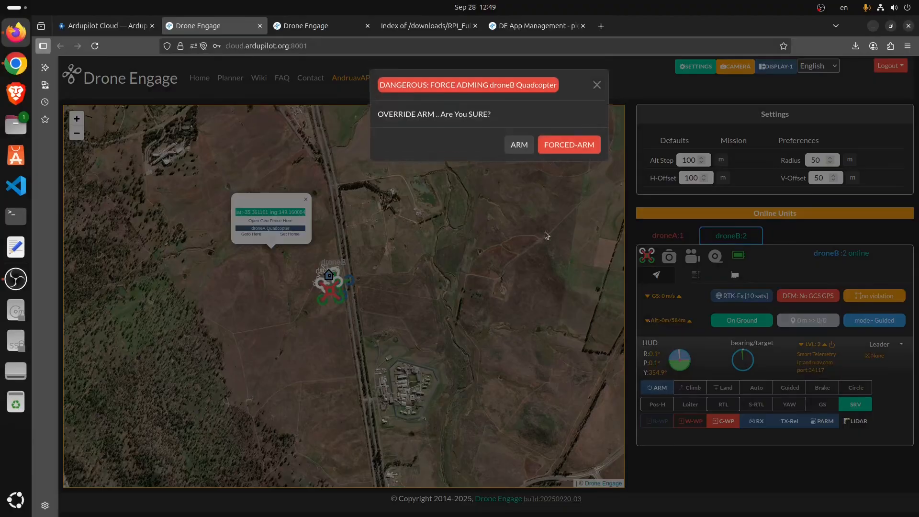
click(518, 149)
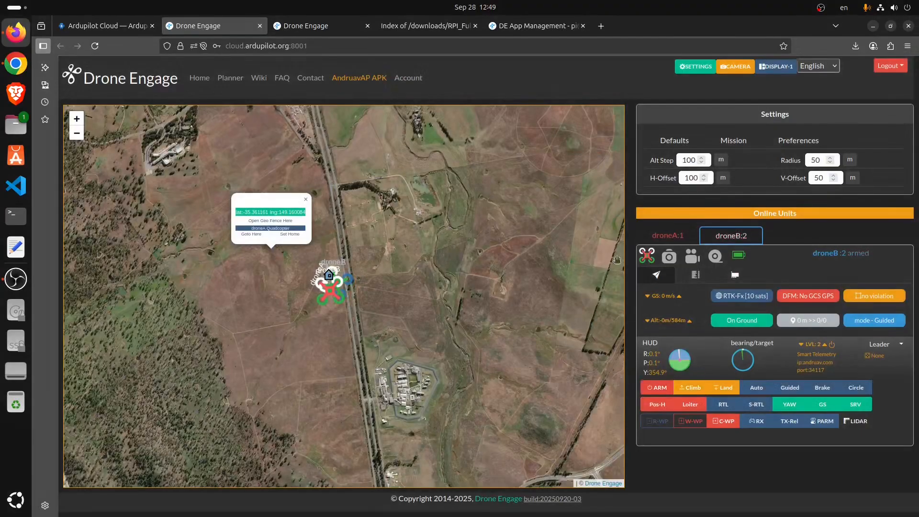
click(692, 385)
click(590, 152)
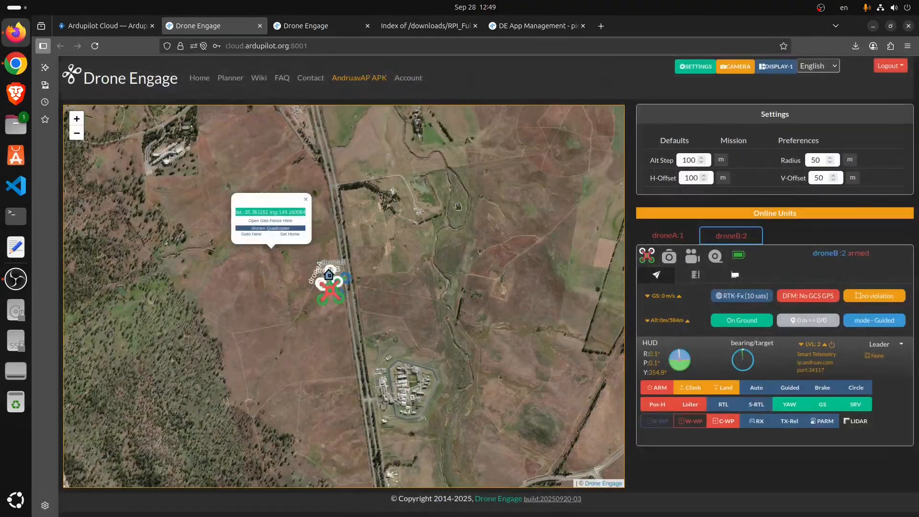
click(322, 243)
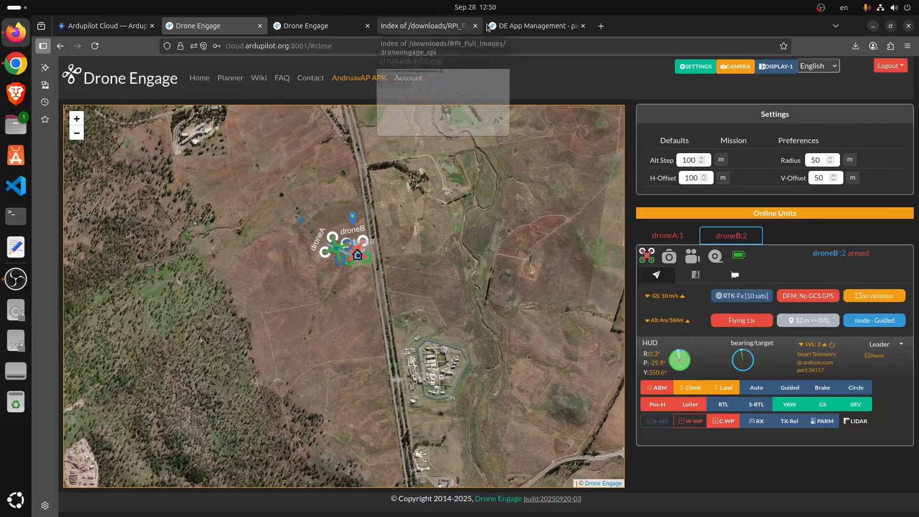
- Glance at the Enable AutoStart DE action, then check the map with the flying drones
click(510, 27)
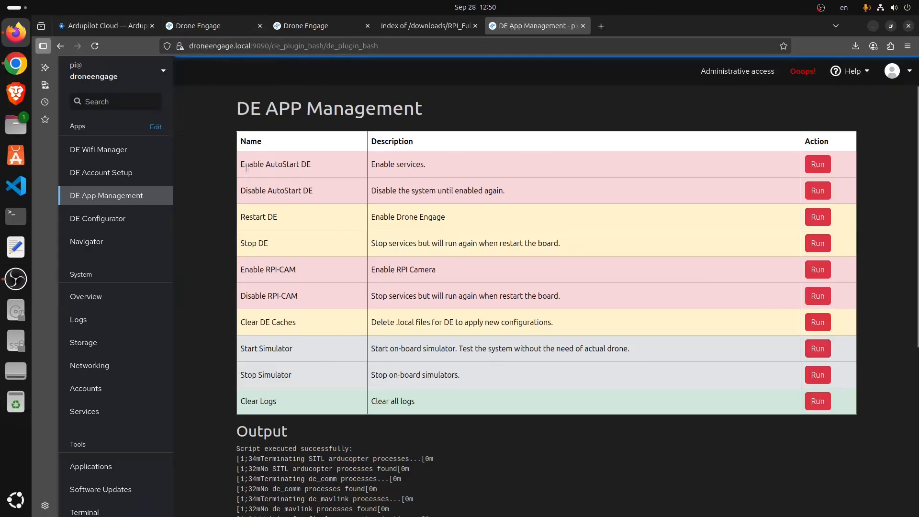
drag(242, 165, 307, 172)
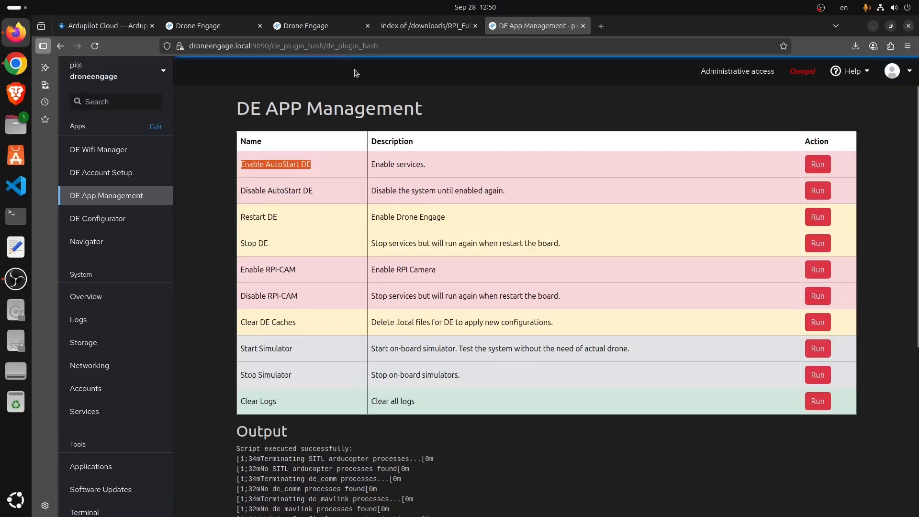
click(302, 25)
click(217, 26)
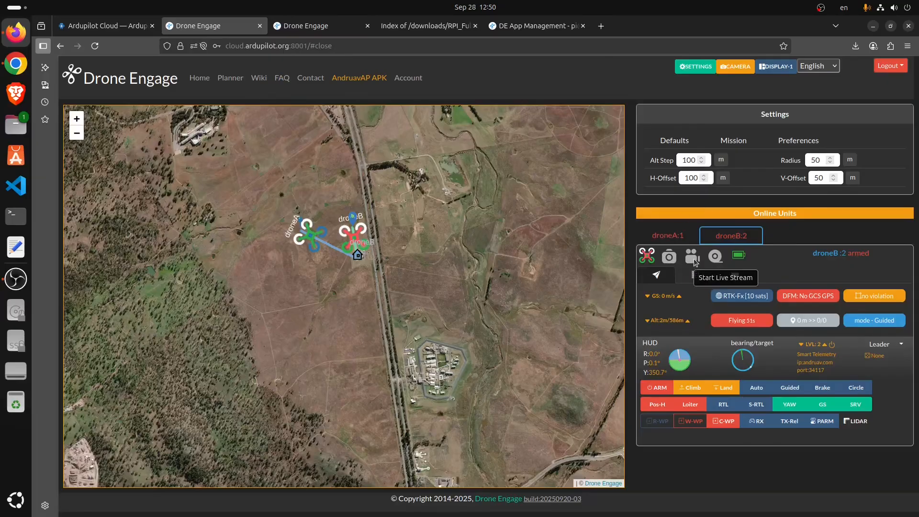
- Return to DE App Management and highlight the Enable AutoStart DE and Enable RPI-CAM actions
click(513, 32)
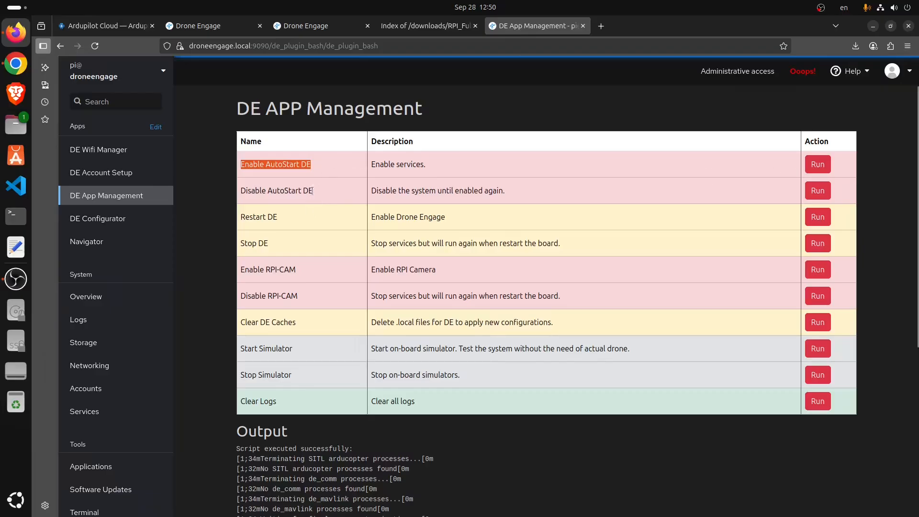
triple_click(274, 165)
click(282, 166)
triple_click(274, 271)
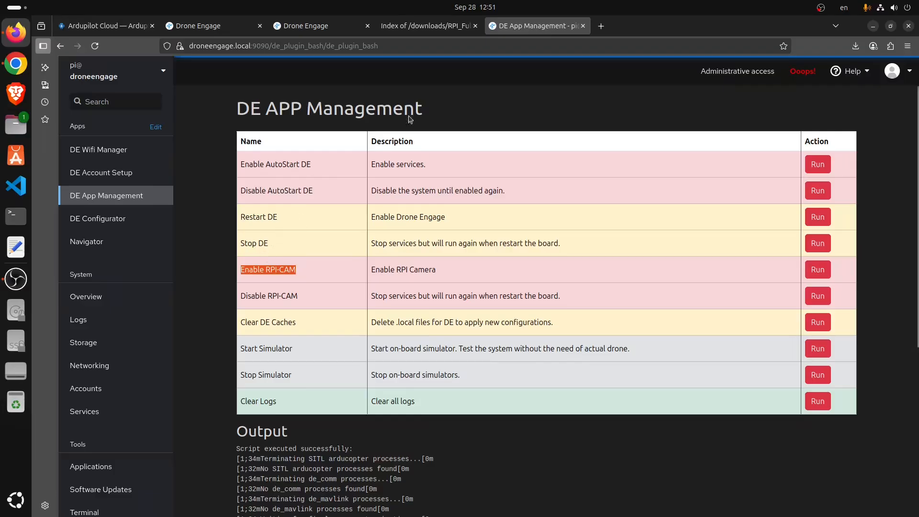
- Go back to the Drone Engage map and view droneA's control panel
click(431, 23)
click(318, 21)
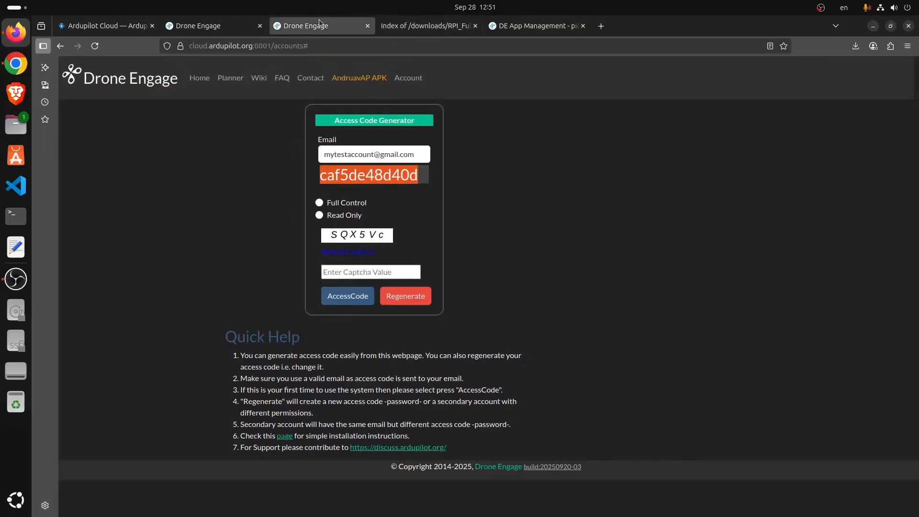
click(153, 28)
click(202, 26)
scroll(395, 243, up, 2)
scroll(395, 243, down, 2)
click(685, 238)
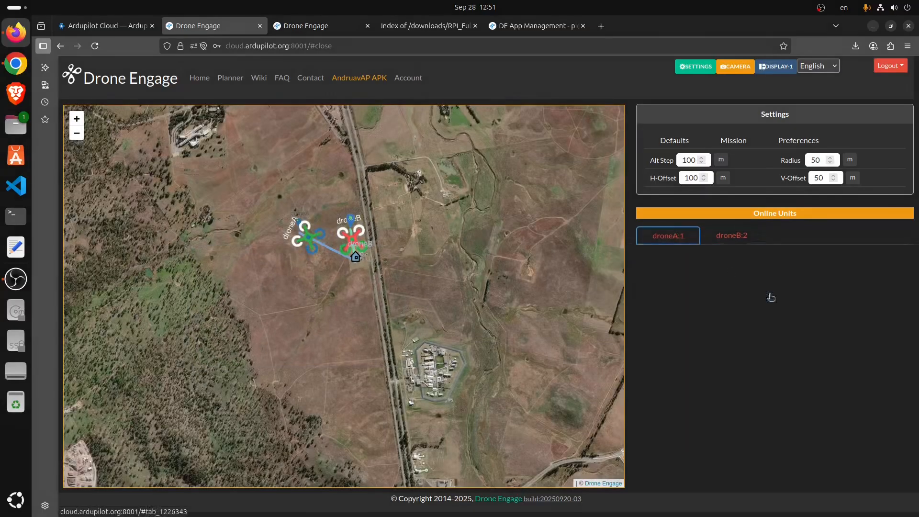
click(884, 346)
- Set droneA as droneB's swarm leader, close the map popup, and keep both drones in view
click(735, 236)
click(902, 345)
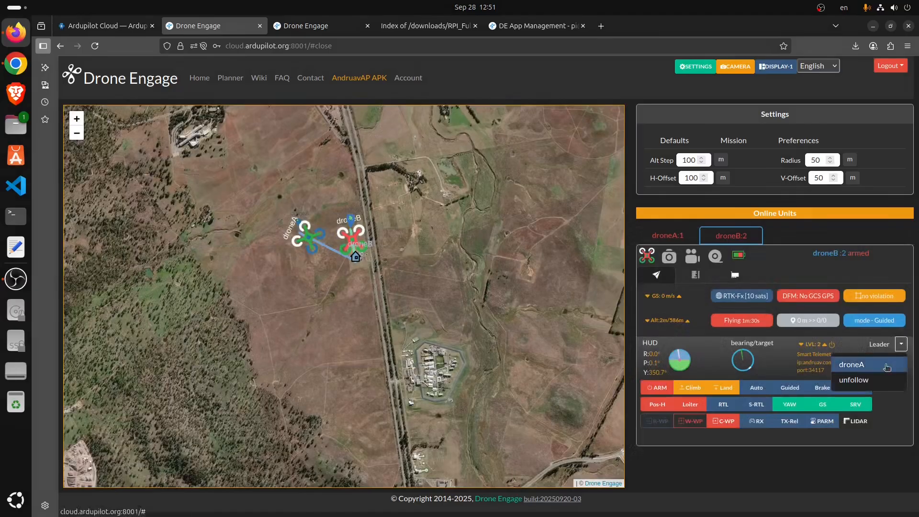
click(856, 366)
click(317, 287)
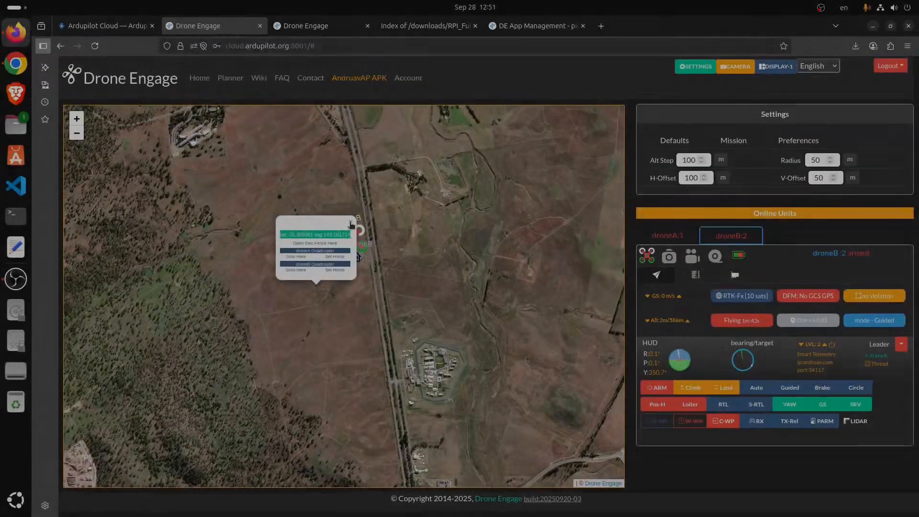
click(350, 221)
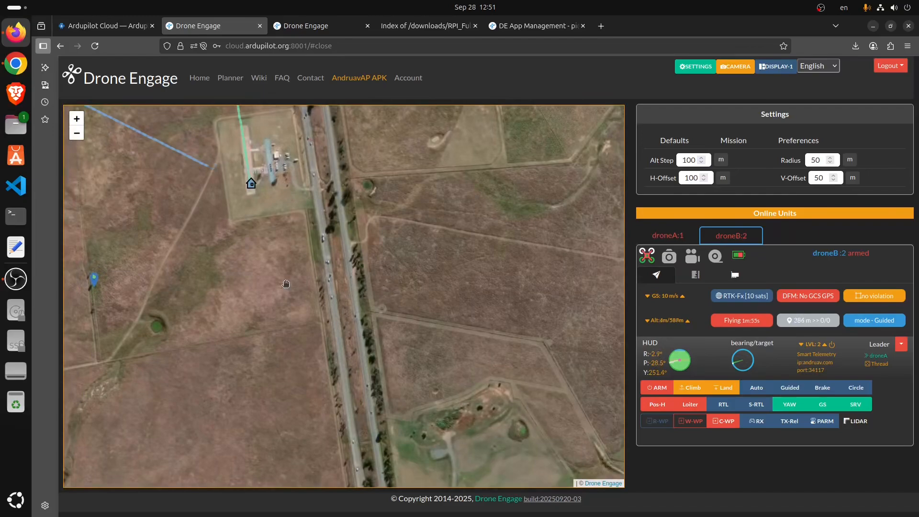
scroll(286, 283, down, 3)
drag(283, 274, 311, 278)
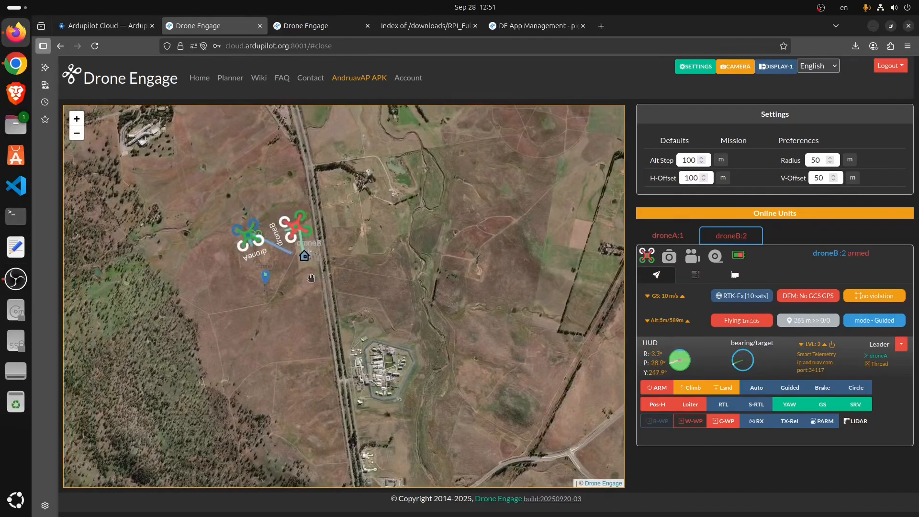